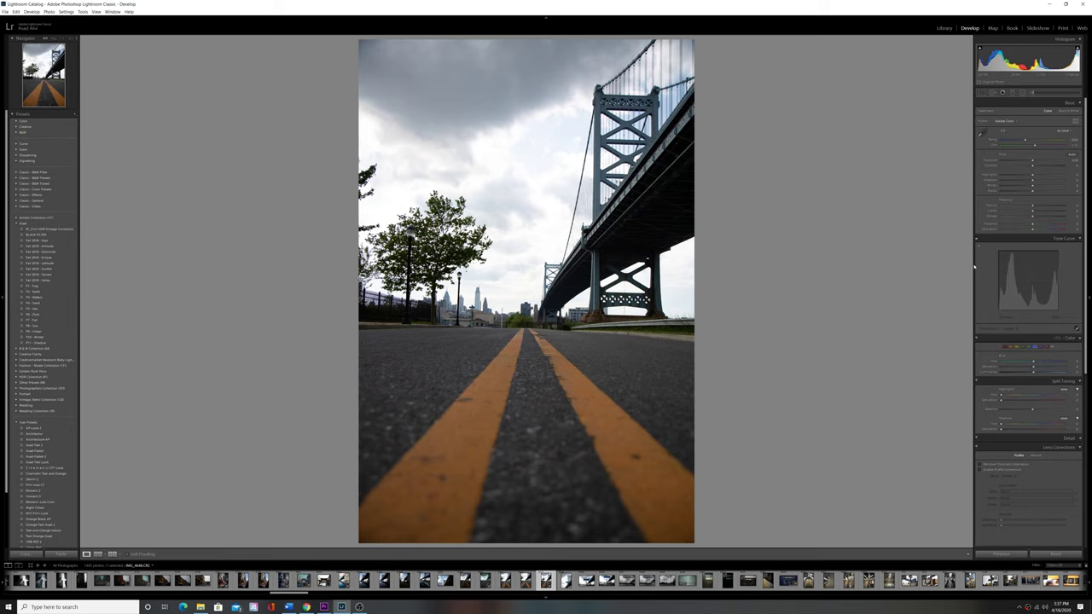
{"action": "left_click", "coordinate": [977, 239]}
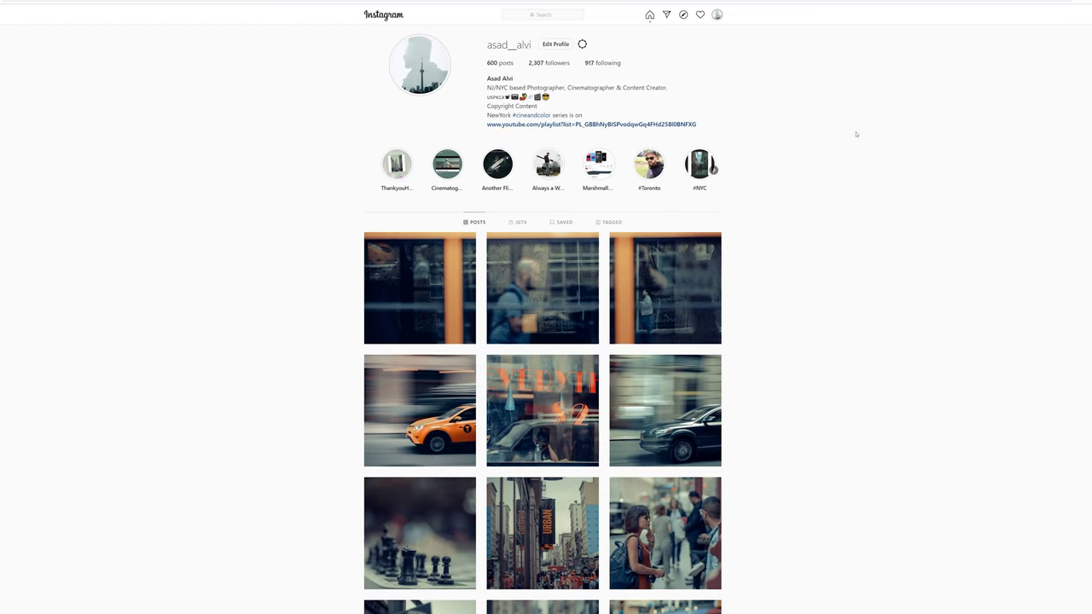
Browse the photo grid on the Instagram profile to examine the color style of the street photos
{"action": "scroll", "coordinate": [856, 134], "scroll_direction": "down", "scroll_amount": 2}
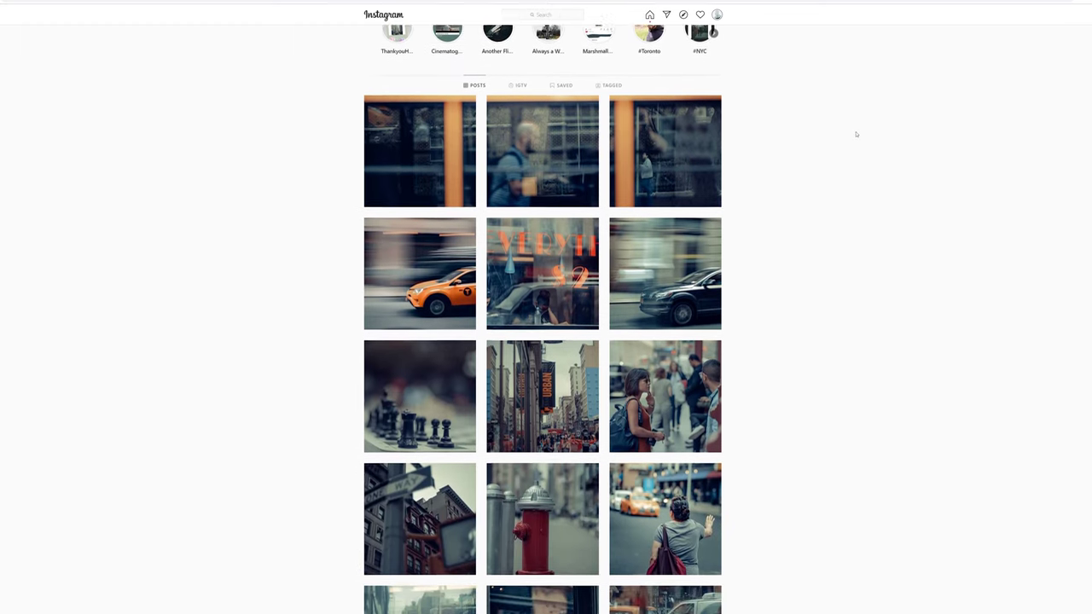
{"action": "scroll", "coordinate": [857, 134], "scroll_direction": "down", "scroll_amount": 3}
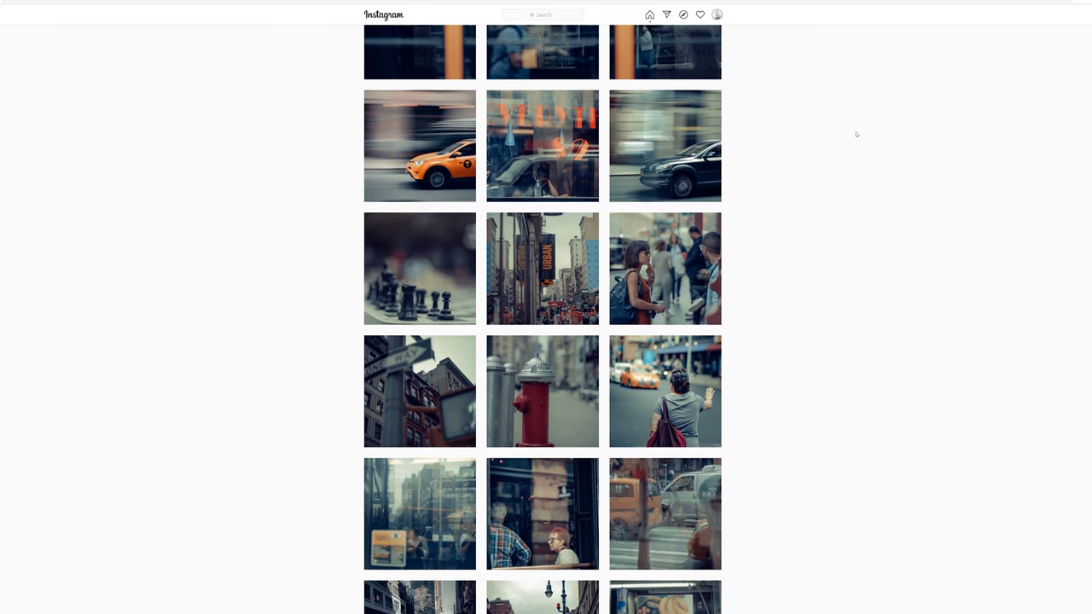
{"action": "scroll", "coordinate": [857, 134], "scroll_direction": "down", "scroll_amount": 4}
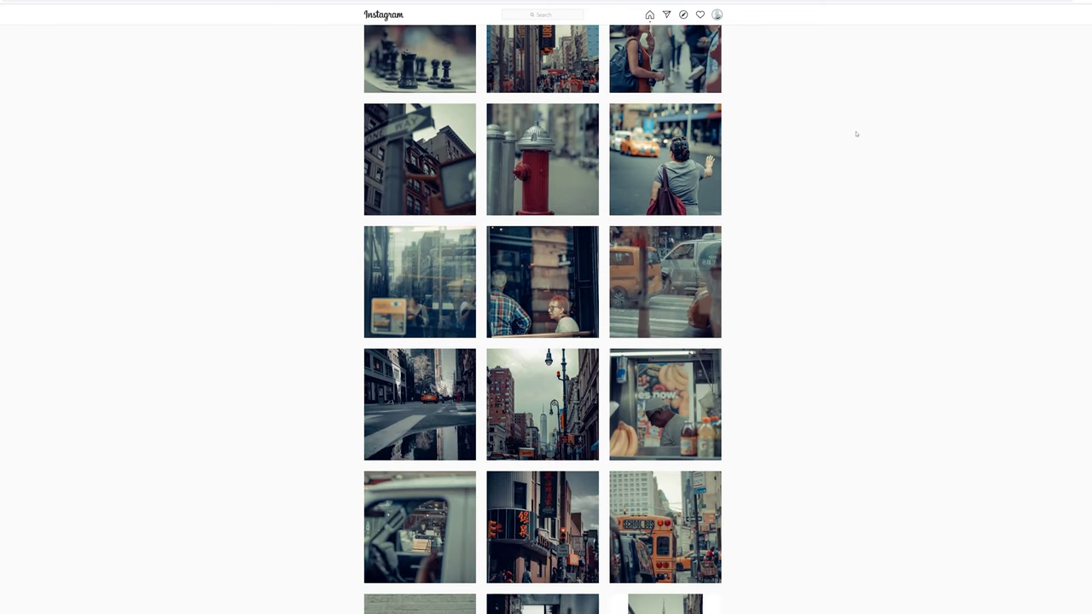
{"action": "scroll", "coordinate": [857, 134], "scroll_direction": "down", "scroll_amount": 6}
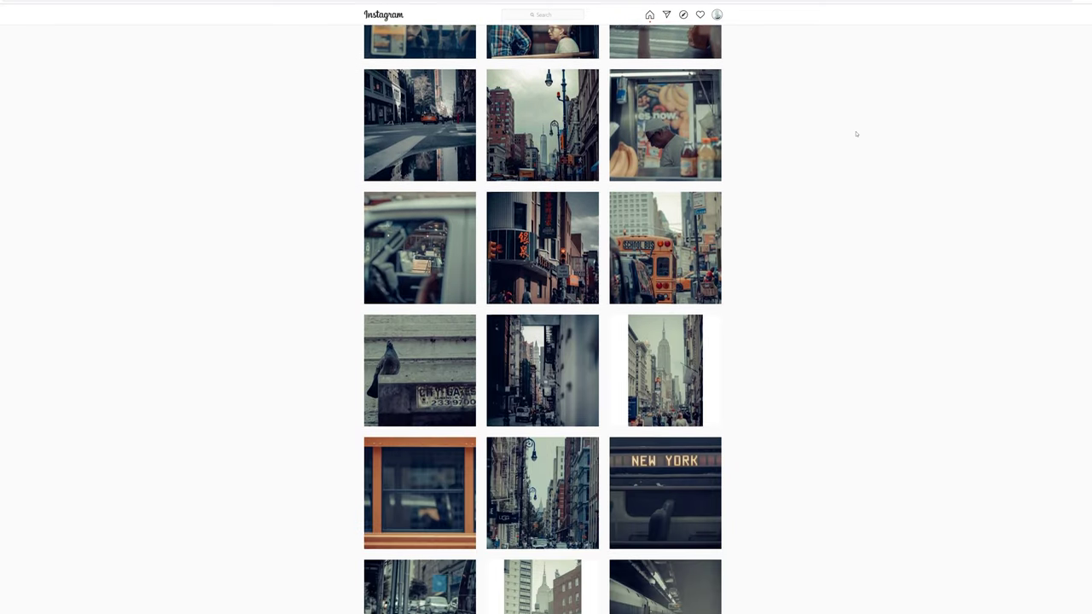
{"action": "scroll", "coordinate": [857, 134], "scroll_direction": "down", "scroll_amount": 5}
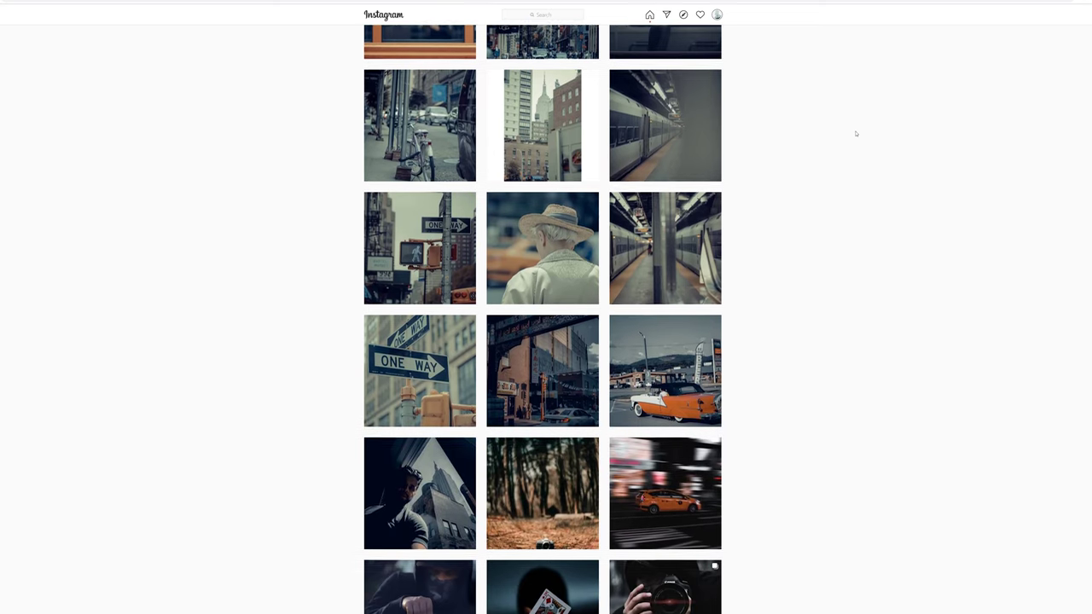
{"action": "scroll", "coordinate": [856, 134], "scroll_direction": "down", "scroll_amount": 5}
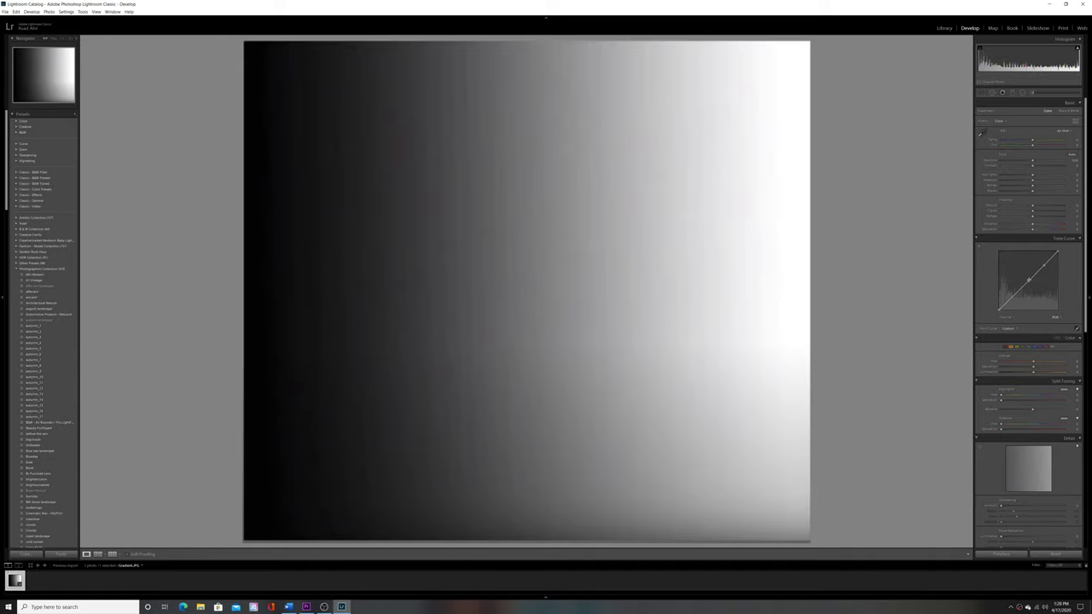
Try out midtone, shadow, white and black point adjustments on the RGB tone curve of the gradient image
{"action": "left_click_drag", "start_coordinate": [1028, 280], "coordinate": [1021, 290]}
{"action": "left_click", "coordinate": [1012, 295]}
{"action": "mouse_move", "coordinate": [1057, 253]}
{"action": "left_mouse_down"}
{"action": "mouse_move", "coordinate": [1070, 317]}
{"action": "mouse_move", "coordinate": [1058, 251]}
{"action": "left_mouse_up"}
{"action": "mouse_move", "coordinate": [999, 309]}
{"action": "left_mouse_down"}
{"action": "mouse_move", "coordinate": [983, 249]}
{"action": "mouse_move", "coordinate": [980, 316]}
{"action": "left_mouse_up"}
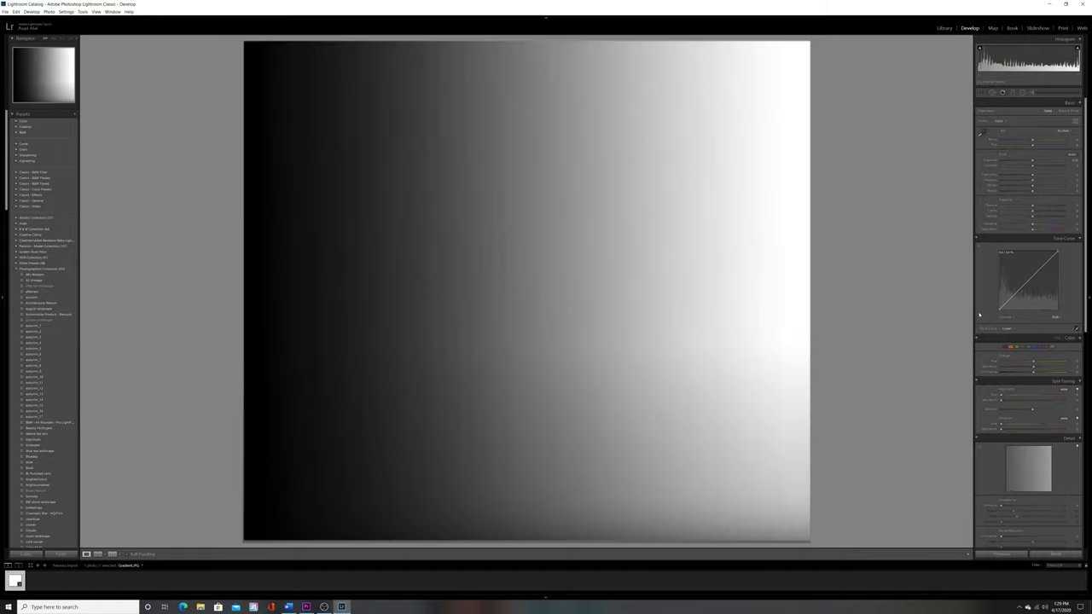
Add midtone and highlight points to the gradient's RGB tone curve and reset the pulled-down midtones
{"action": "left_click", "coordinate": [1028, 280]}
{"action": "left_click", "coordinate": [1043, 265]}
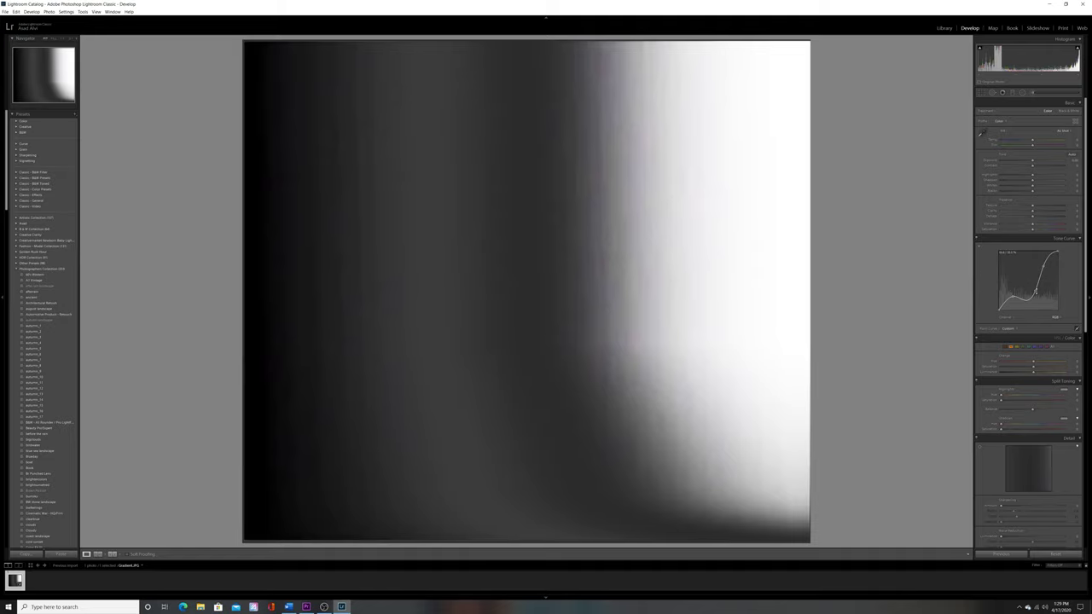
{"action": "double_click", "coordinate": [1034, 291]}
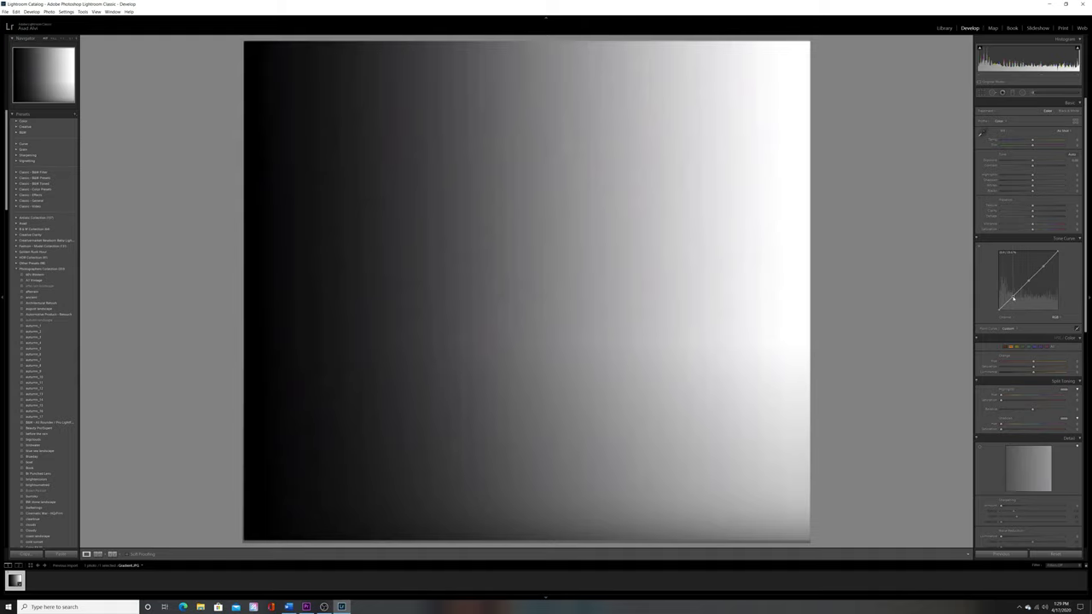
Try moving the RGB curve's shadow, highlight and black points, and remove the added points to straighten the curve
{"action": "mouse_move", "coordinate": [1013, 299]}
{"action": "left_mouse_down"}
{"action": "mouse_move", "coordinate": [1018, 311]}
{"action": "mouse_move", "coordinate": [1010, 297]}
{"action": "left_mouse_up"}
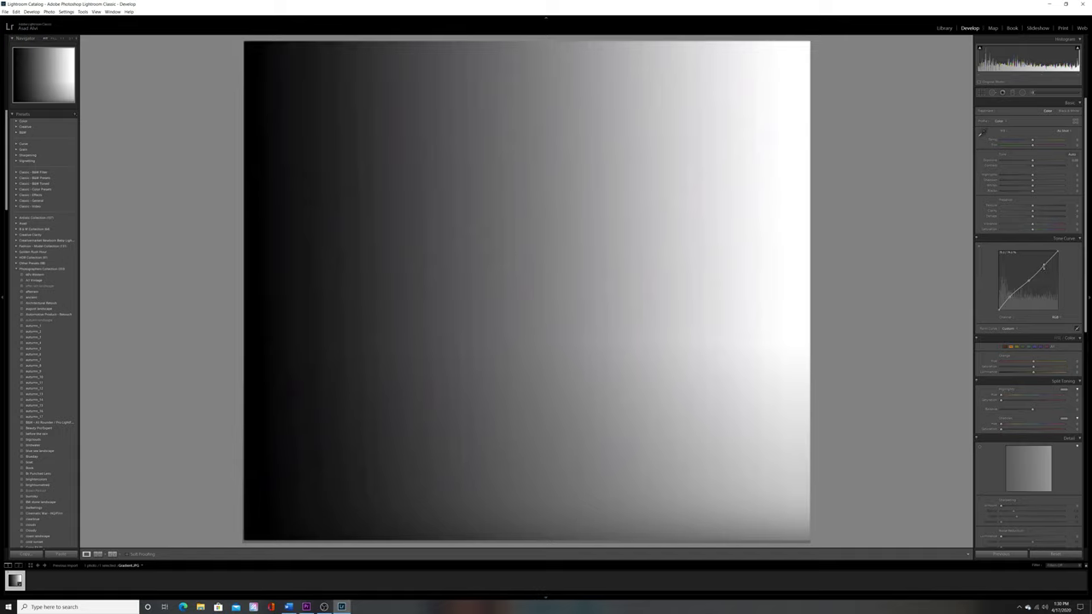
{"action": "mouse_move", "coordinate": [1043, 268]}
{"action": "left_mouse_down"}
{"action": "mouse_move", "coordinate": [1052, 281]}
{"action": "mouse_move", "coordinate": [1039, 256]}
{"action": "mouse_move", "coordinate": [1045, 269]}
{"action": "left_mouse_up"}
{"action": "left_click_drag", "start_coordinate": [1000, 313], "coordinate": [992, 292]}
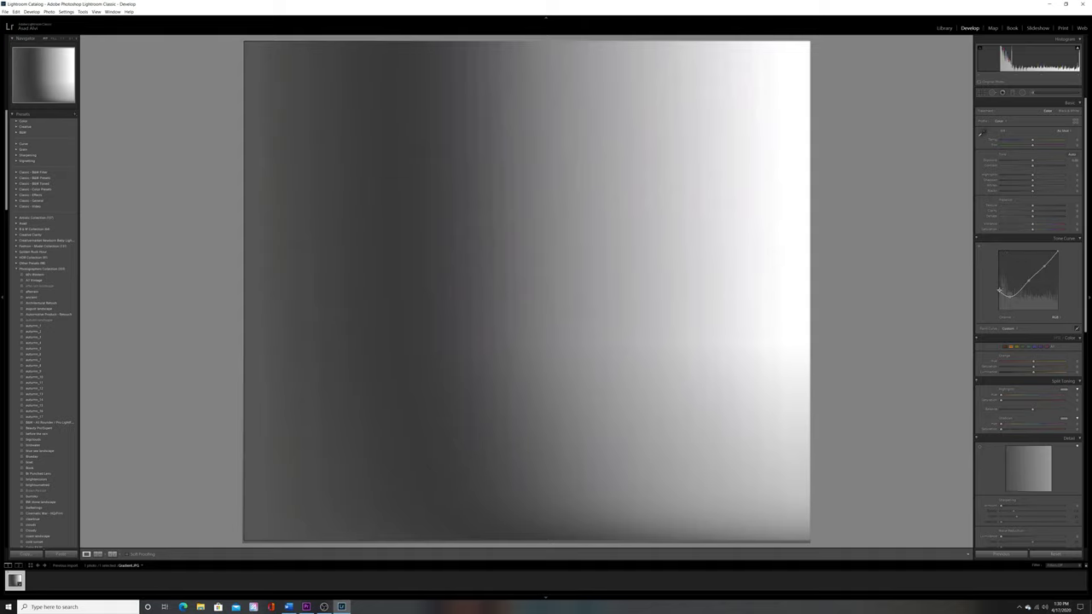
{"action": "left_click_drag", "start_coordinate": [999, 293], "coordinate": [1001, 303]}
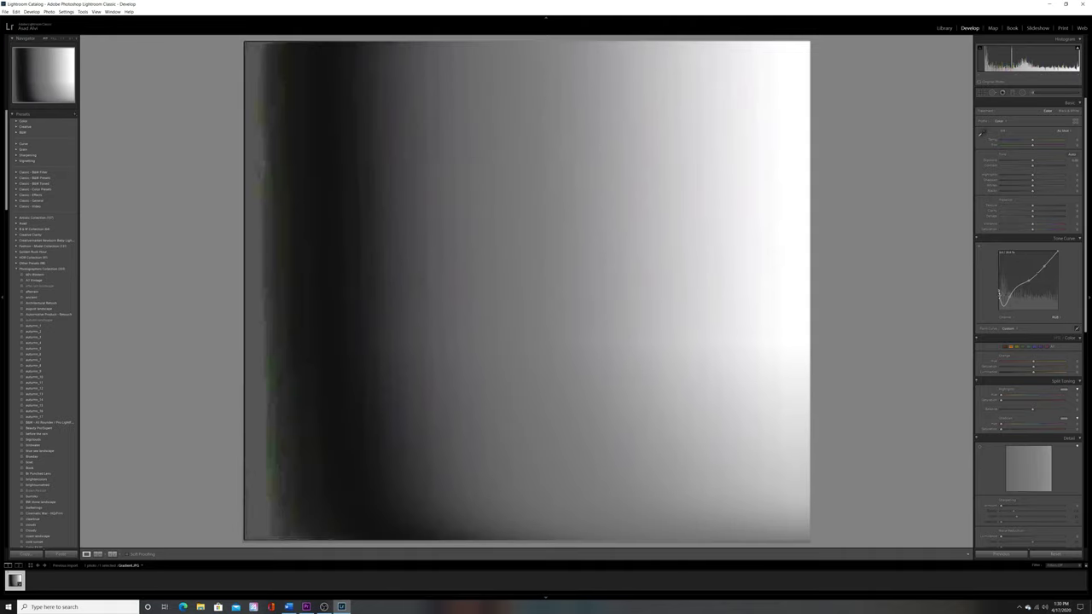
{"action": "left_click_drag", "start_coordinate": [999, 294], "coordinate": [991, 314]}
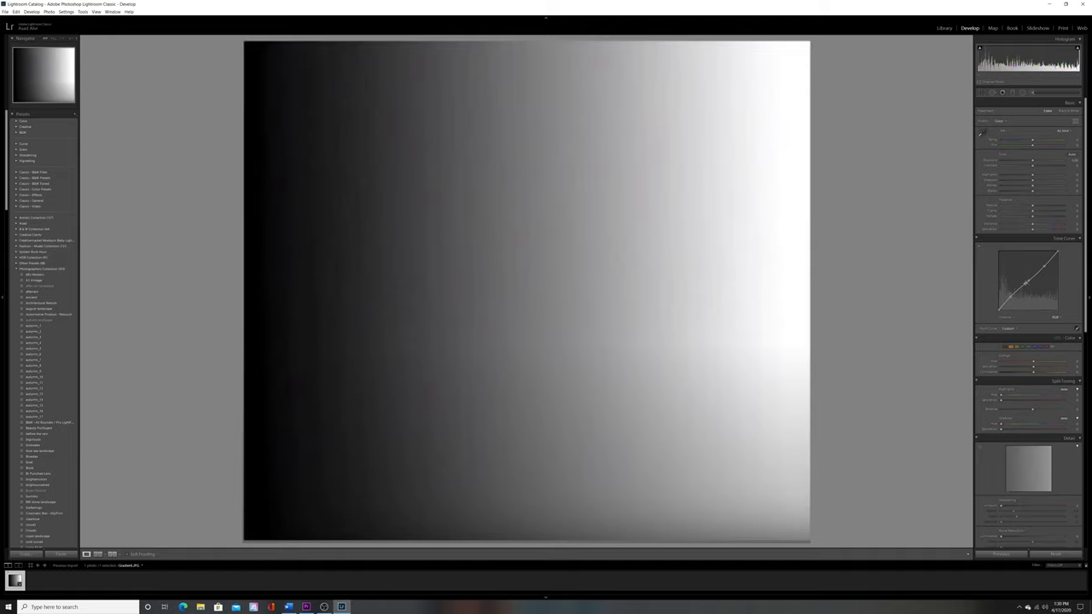
{"action": "double_click", "coordinate": [1045, 268]}
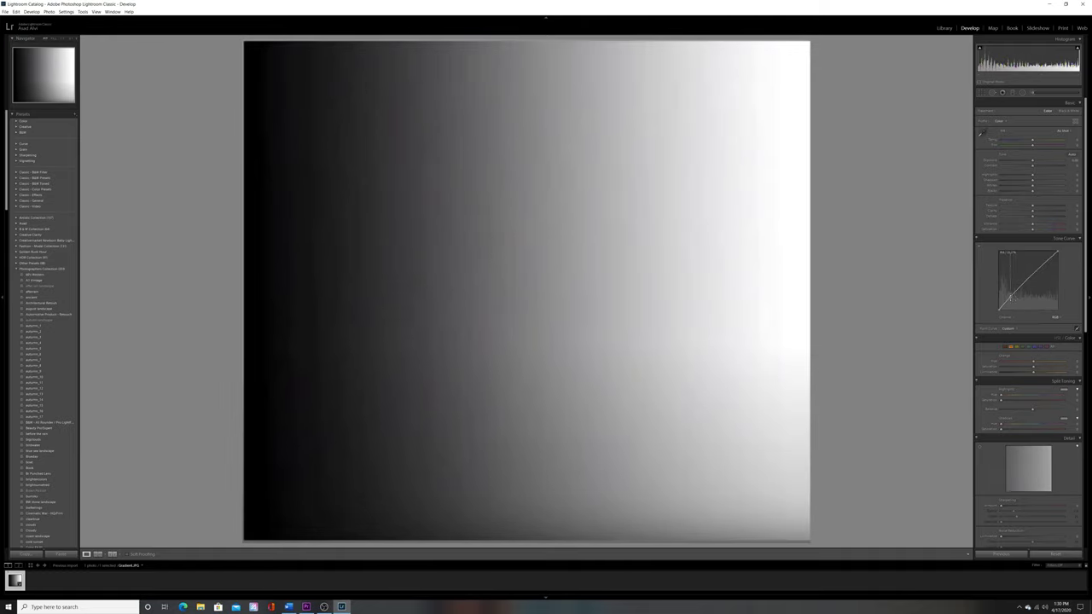
{"action": "double_click", "coordinate": [1010, 297]}
On the Red channel curve, lower the white point to tint the highlights cyan, and reset it
{"action": "left_click", "coordinate": [1056, 317]}
{"action": "left_click", "coordinate": [1037, 332]}
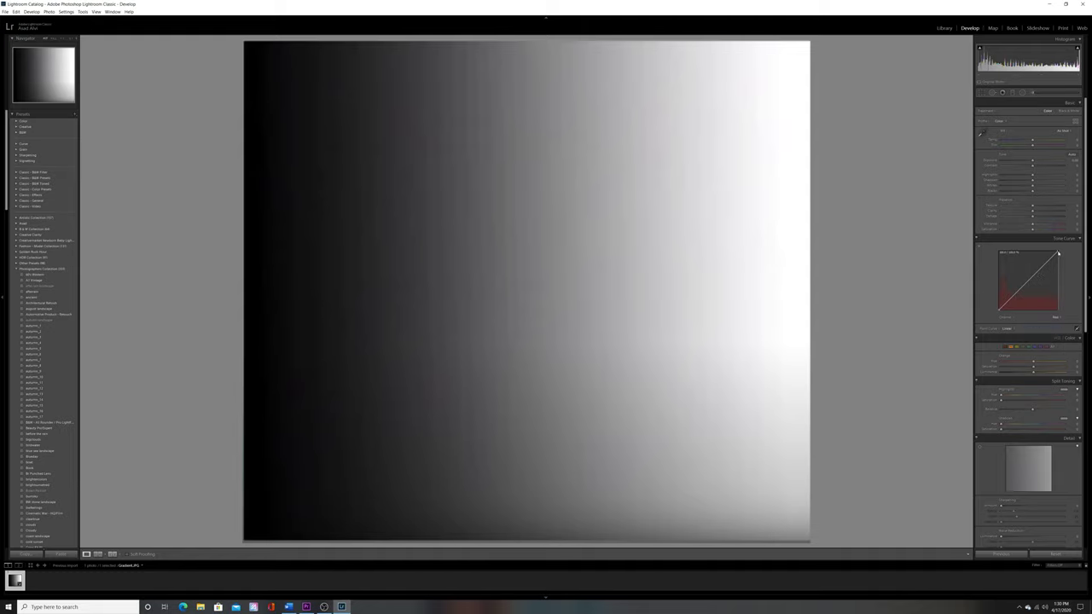
{"action": "left_click_drag", "start_coordinate": [1058, 253], "coordinate": [1059, 272]}
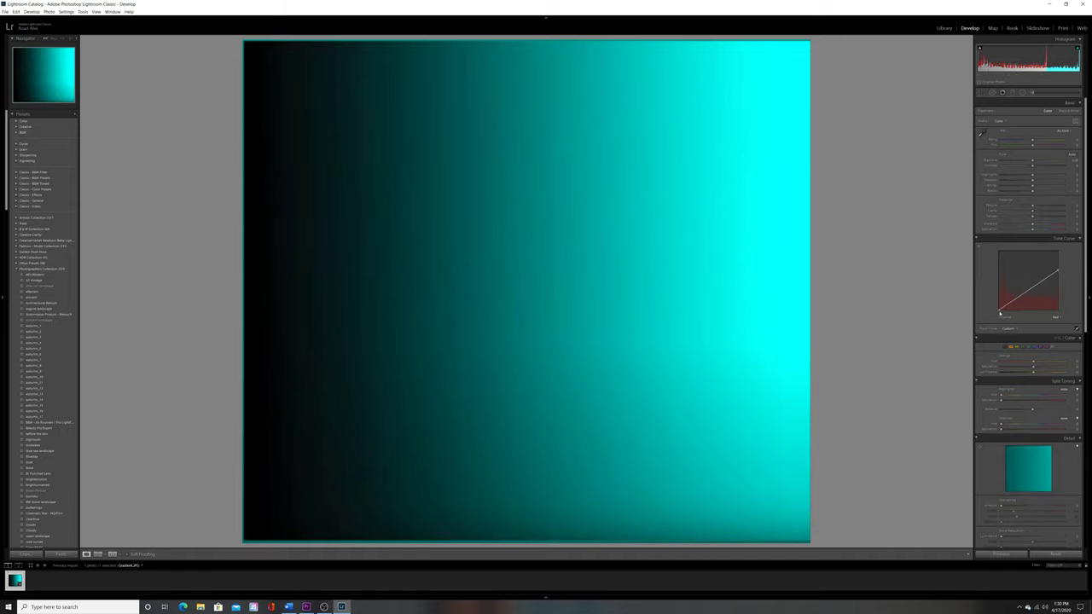
{"action": "double_click", "coordinate": [1061, 273]}
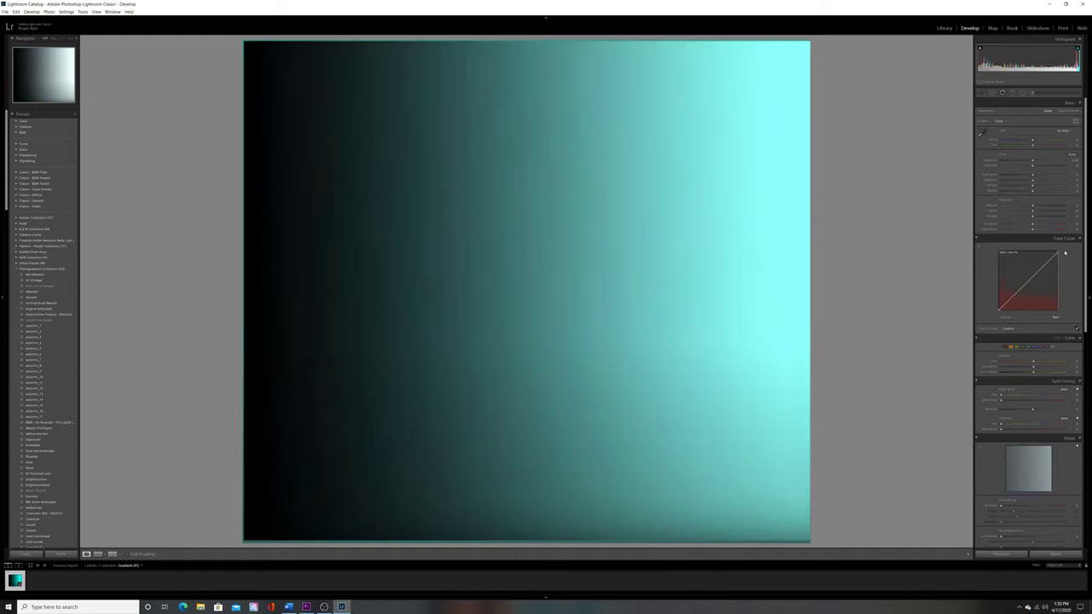
Try lifting the Red curve's shadows and pulling down its upper tones, and straighten the curve again
{"action": "mouse_move", "coordinate": [998, 312]}
{"action": "left_mouse_down"}
{"action": "mouse_move", "coordinate": [972, 253]}
{"action": "mouse_move", "coordinate": [973, 305]}
{"action": "mouse_move", "coordinate": [998, 311]}
{"action": "left_mouse_up"}
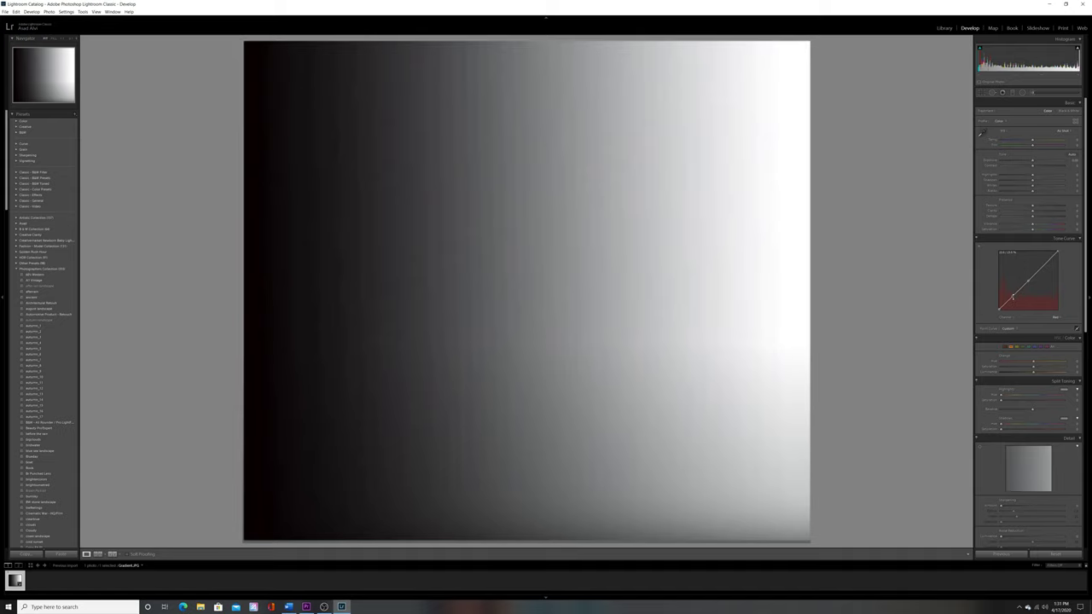
{"action": "left_click_drag", "start_coordinate": [1014, 298], "coordinate": [1014, 289]}
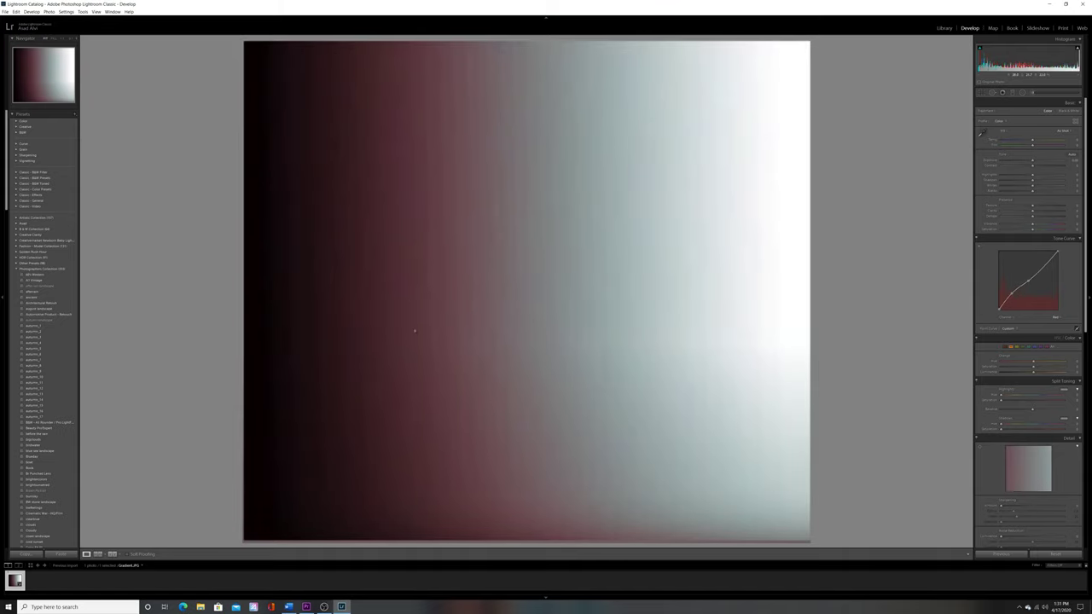
{"action": "double_click", "coordinate": [1012, 296]}
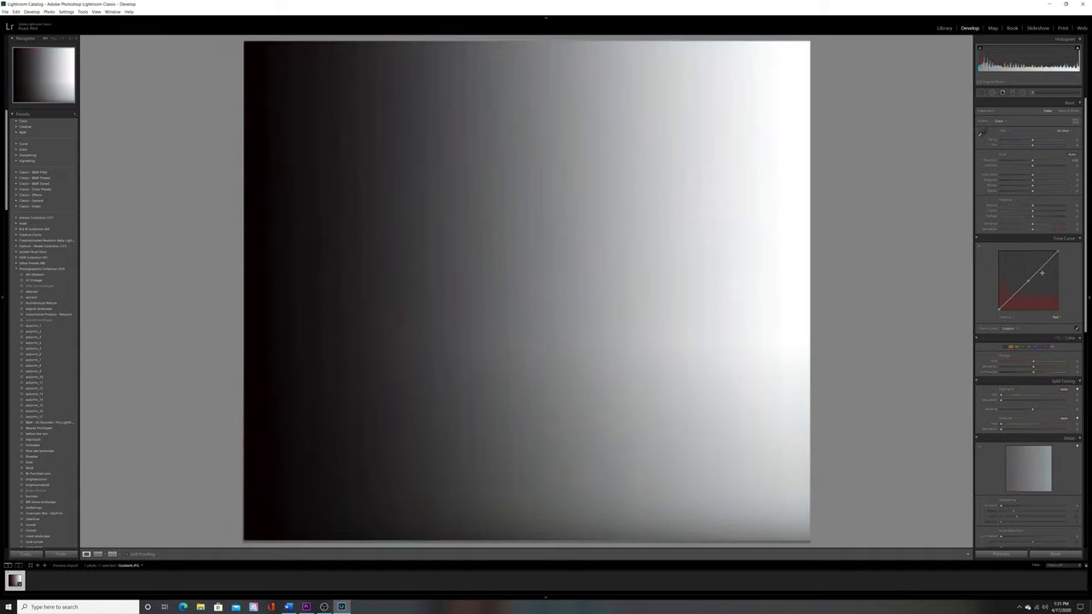
{"action": "left_click_drag", "start_coordinate": [1028, 282], "coordinate": [1048, 271]}
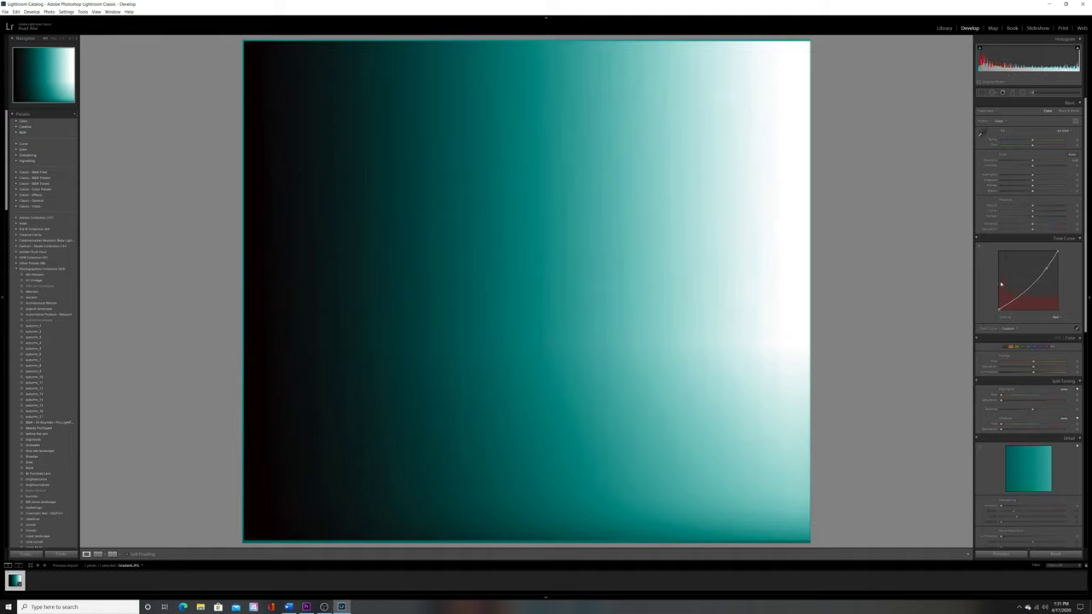
{"action": "double_click", "coordinate": [1048, 268]}
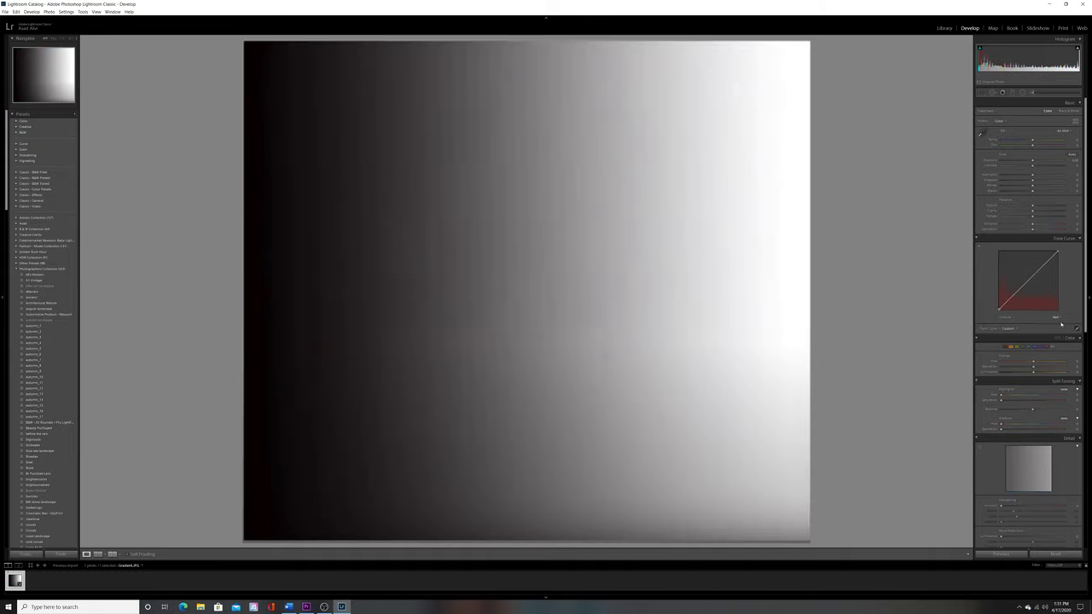
Shape the Green channel curve into an S with a slightly raised black point, a midtone anchor and lifted highlights
{"action": "left_click", "coordinate": [1057, 318]}
{"action": "left_click", "coordinate": [1075, 274]}
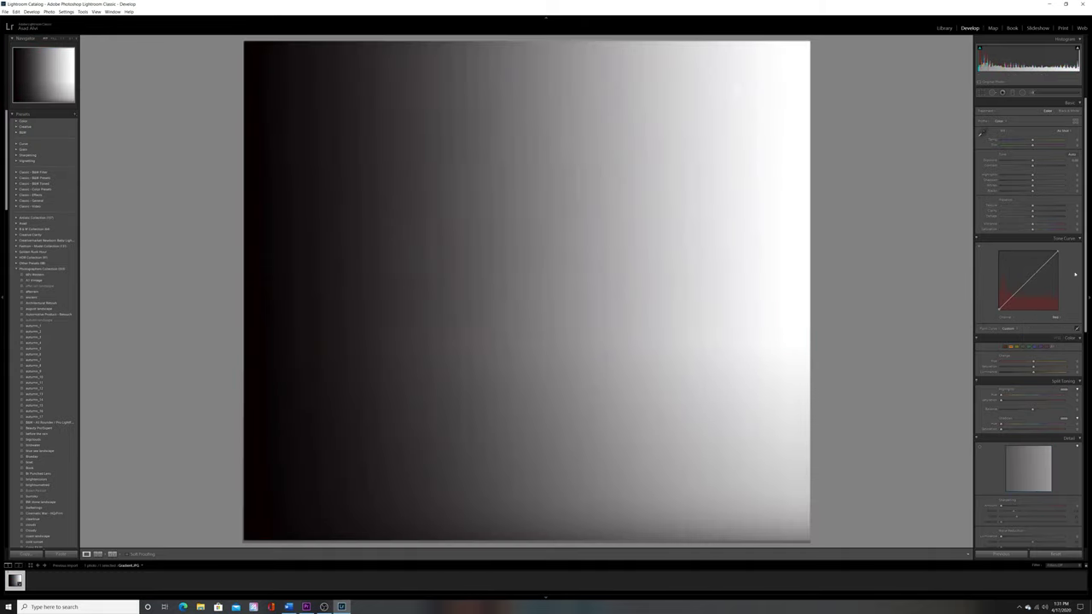
{"action": "left_click", "coordinate": [1056, 318]}
{"action": "left_click", "coordinate": [1040, 339]}
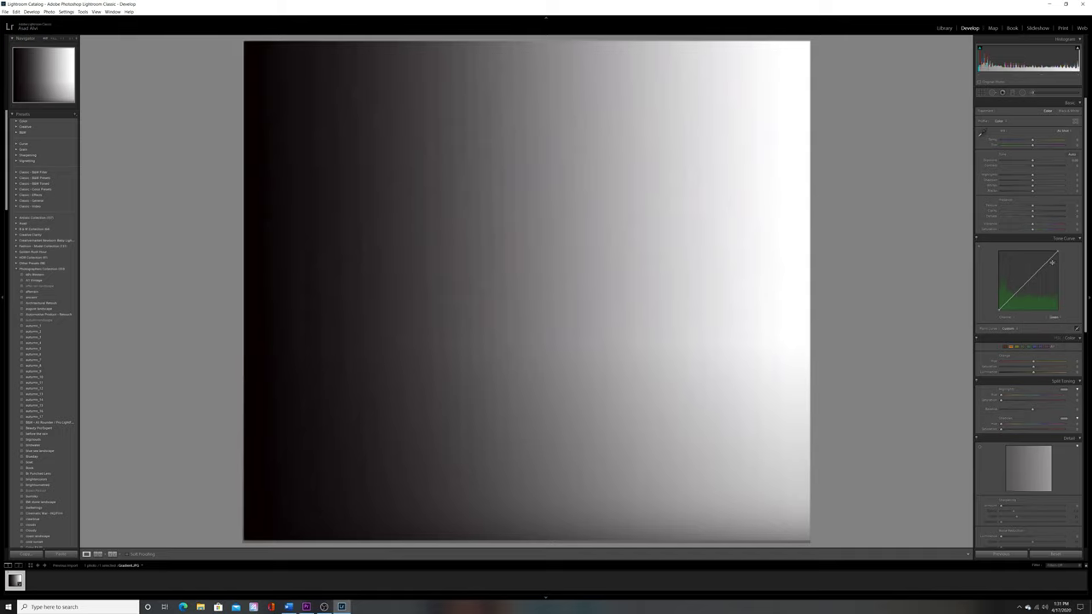
{"action": "mouse_move", "coordinate": [1059, 253]}
{"action": "left_mouse_down"}
{"action": "mouse_move", "coordinate": [1072, 310]}
{"action": "mouse_move", "coordinate": [1061, 251]}
{"action": "left_mouse_up"}
{"action": "left_click_drag", "start_coordinate": [1000, 310], "coordinate": [1043, 265]}
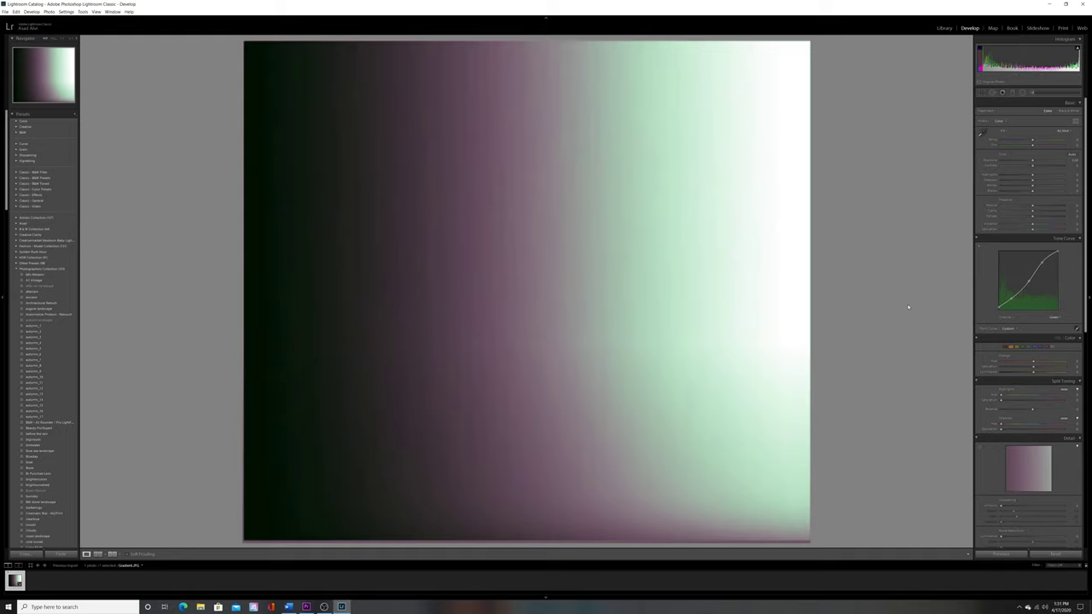
On the Blue channel, try inverting the curve by swapping its white and black point levels, and restore the straight line
{"action": "left_click", "coordinate": [1055, 317]}
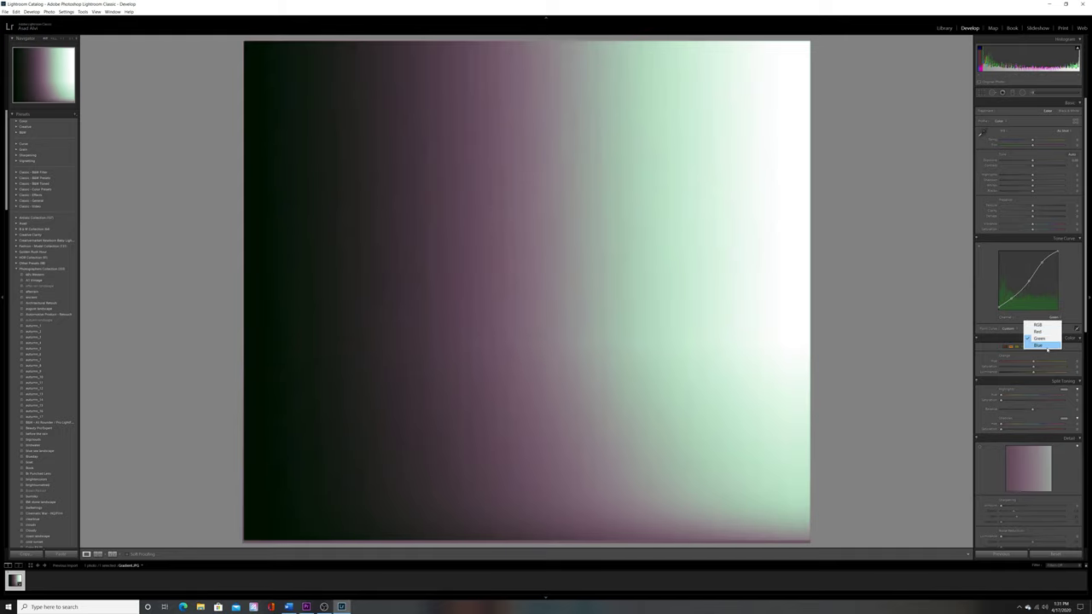
{"action": "left_click", "coordinate": [1043, 344]}
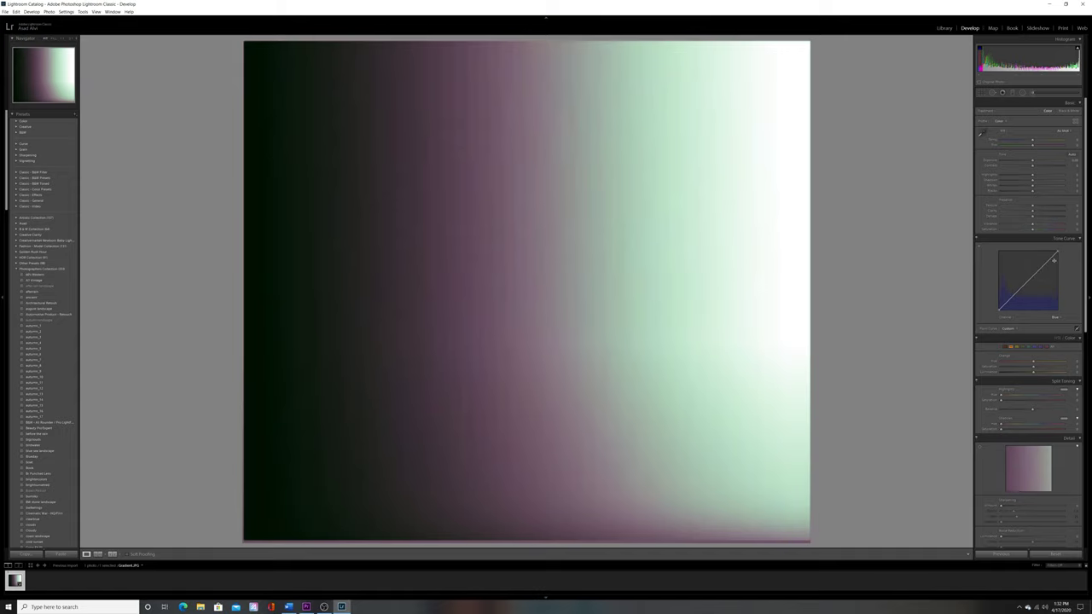
{"action": "left_click_drag", "start_coordinate": [1058, 254], "coordinate": [1075, 303]}
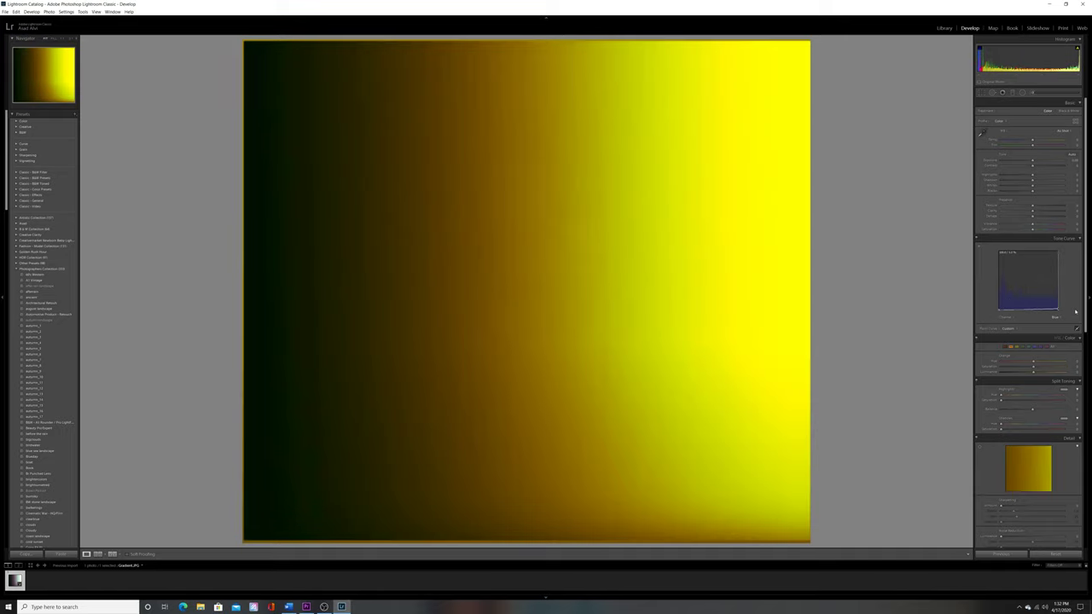
{"action": "left_click_drag", "start_coordinate": [1000, 309], "coordinate": [995, 251]}
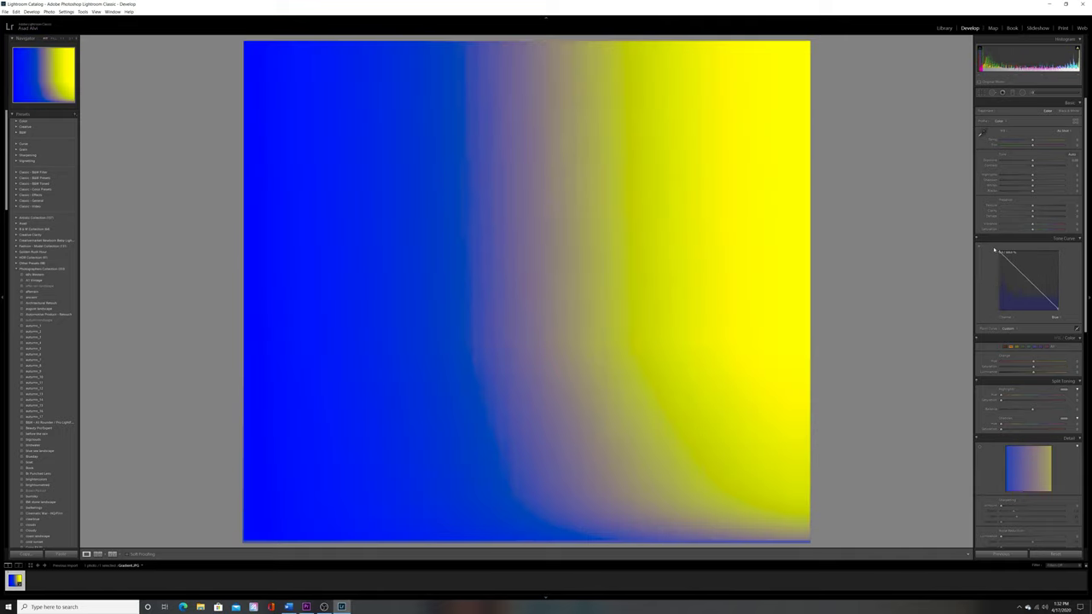
{"action": "left_click_drag", "start_coordinate": [995, 251], "coordinate": [1059, 255]}
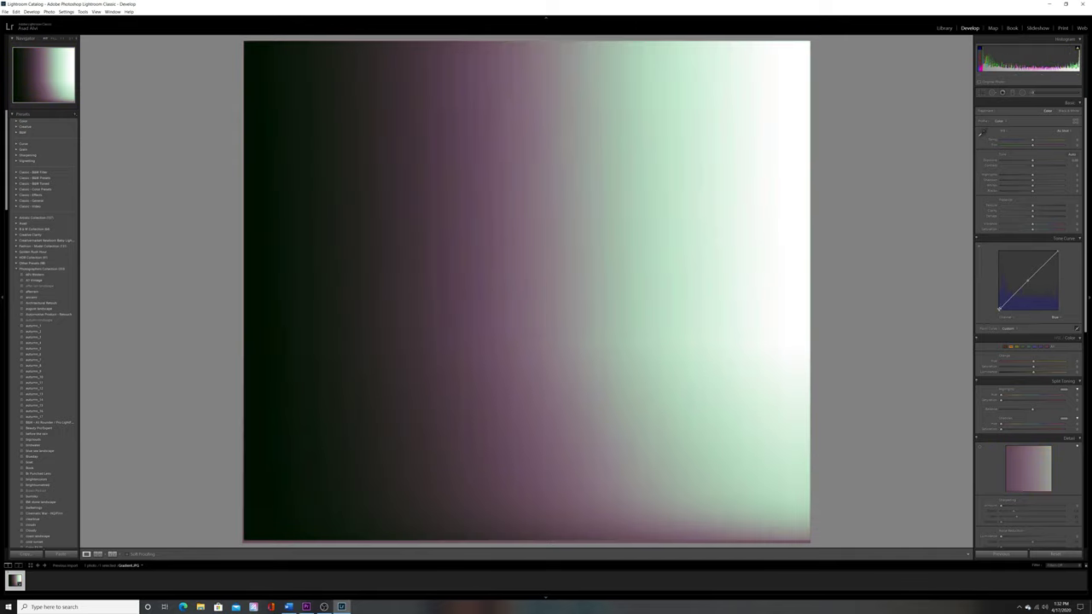
Raise the Blue curve's black point slightly, with the shadows and midtones anchored, to tint the darkest areas blue
{"action": "left_click_drag", "start_coordinate": [999, 309], "coordinate": [999, 280]}
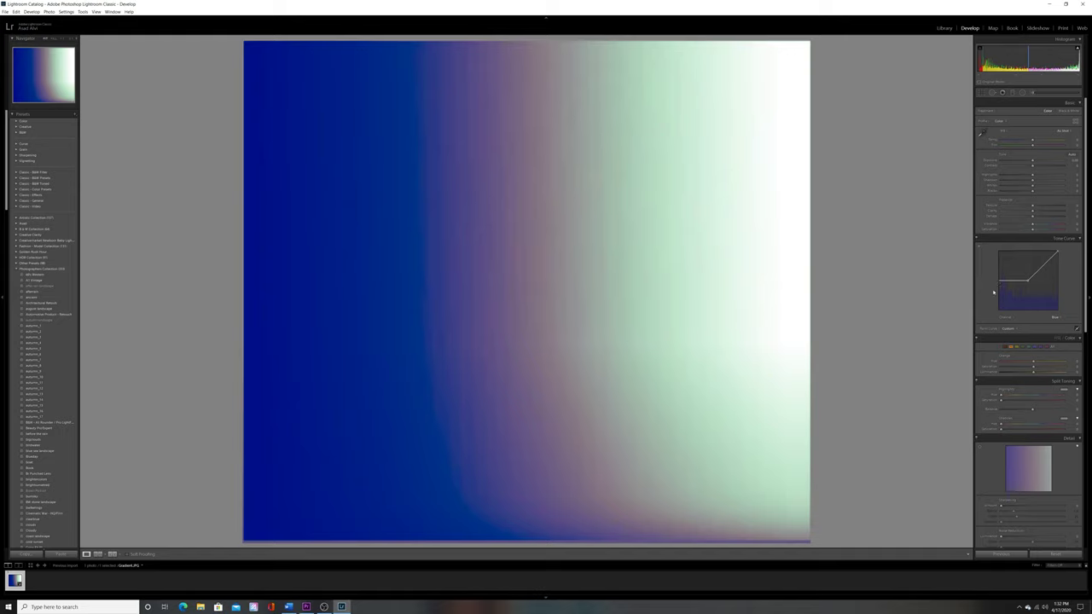
{"action": "mouse_move", "coordinate": [999, 282]}
{"action": "left_mouse_down"}
{"action": "mouse_move", "coordinate": [1000, 312]}
{"action": "mouse_move", "coordinate": [994, 301]}
{"action": "left_mouse_up"}
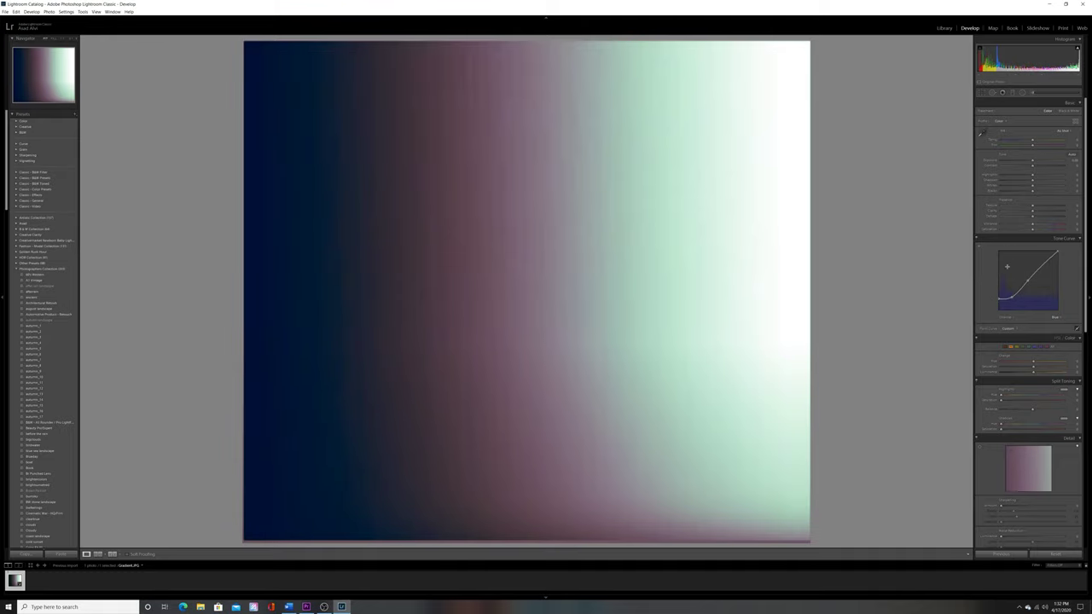
{"action": "left_click", "coordinate": [1076, 239]}
{"action": "left_click", "coordinate": [1077, 239]}
{"action": "left_click", "coordinate": [1055, 318]}
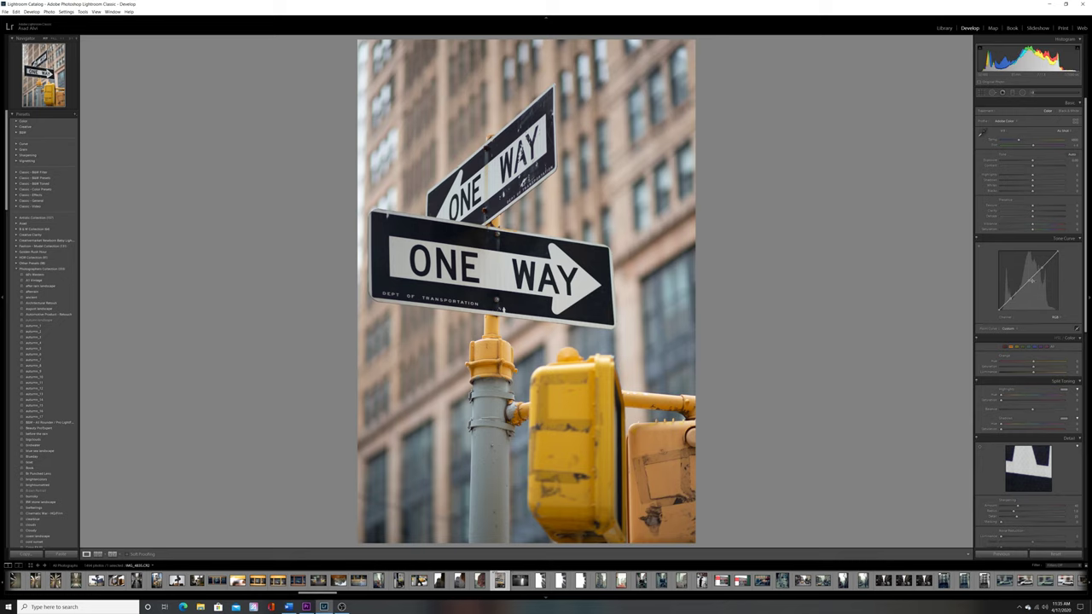
Shape the RGB curve of the One Way sign photo with adjusted shadows, a midtone anchor, slightly lifted highlights and a low black point
{"action": "left_click_drag", "start_coordinate": [1001, 314], "coordinate": [1010, 300]}
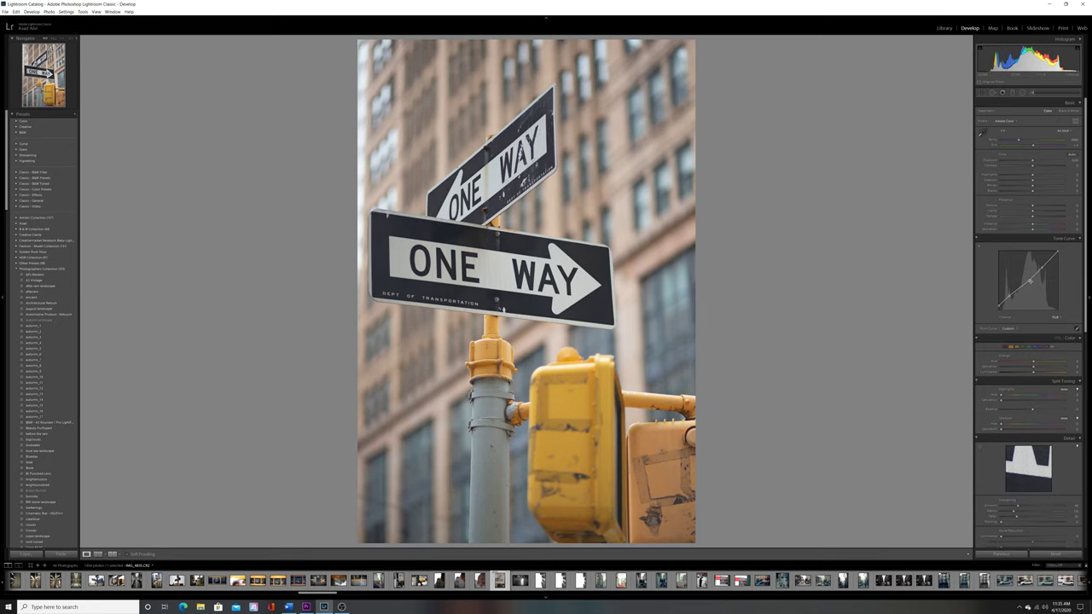
{"action": "mouse_move", "coordinate": [1030, 279]}
{"action": "left_mouse_down"}
{"action": "mouse_move", "coordinate": [1031, 288]}
{"action": "mouse_move", "coordinate": [1046, 266]}
{"action": "left_mouse_up"}
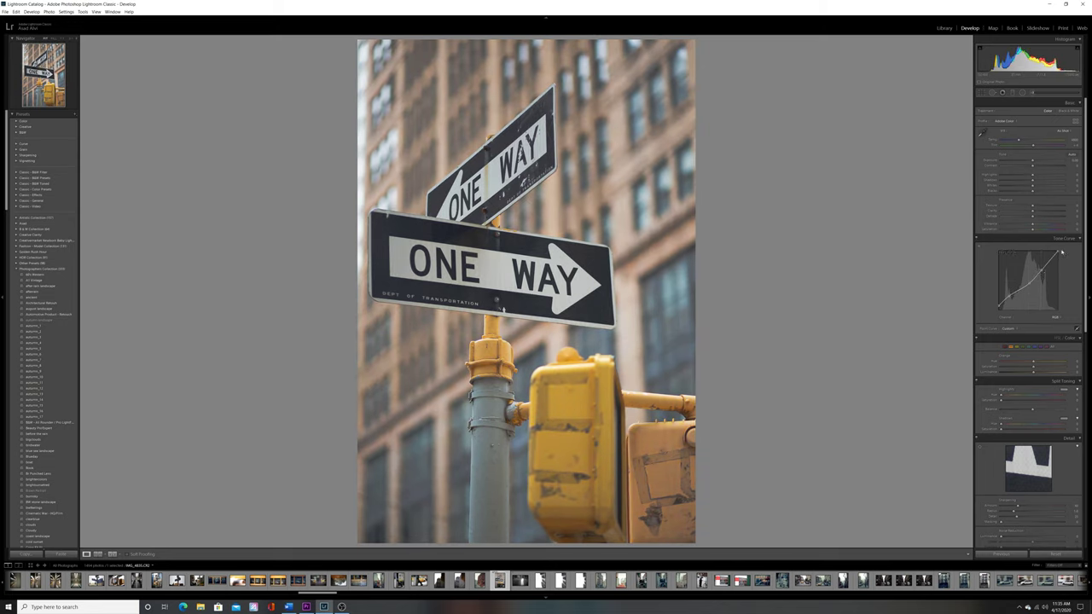
{"action": "left_click_drag", "start_coordinate": [1044, 269], "coordinate": [1041, 271]}
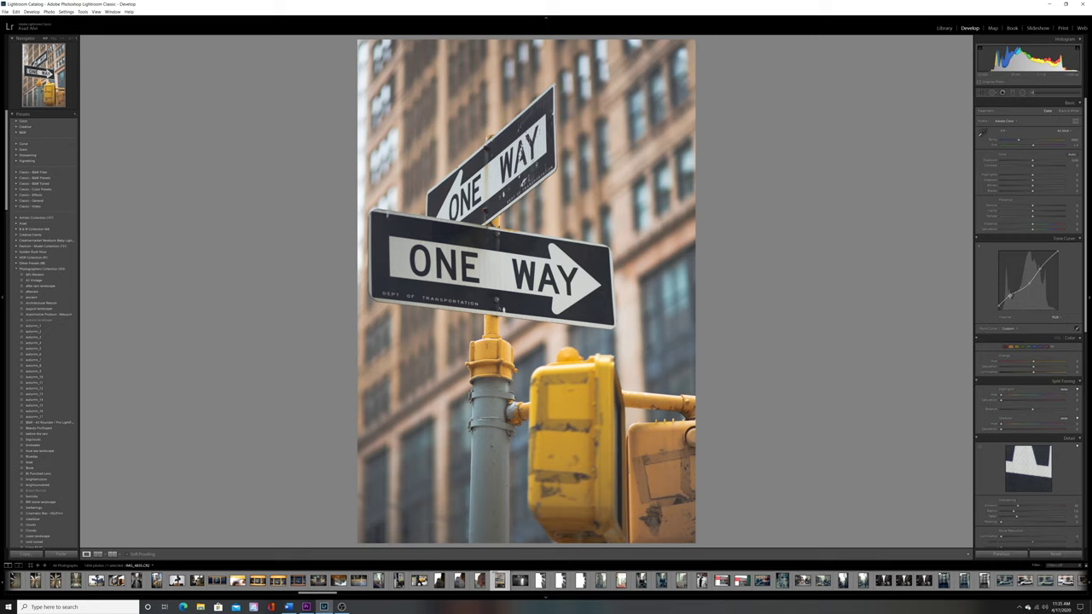
{"action": "left_click_drag", "start_coordinate": [1010, 296], "coordinate": [999, 312]}
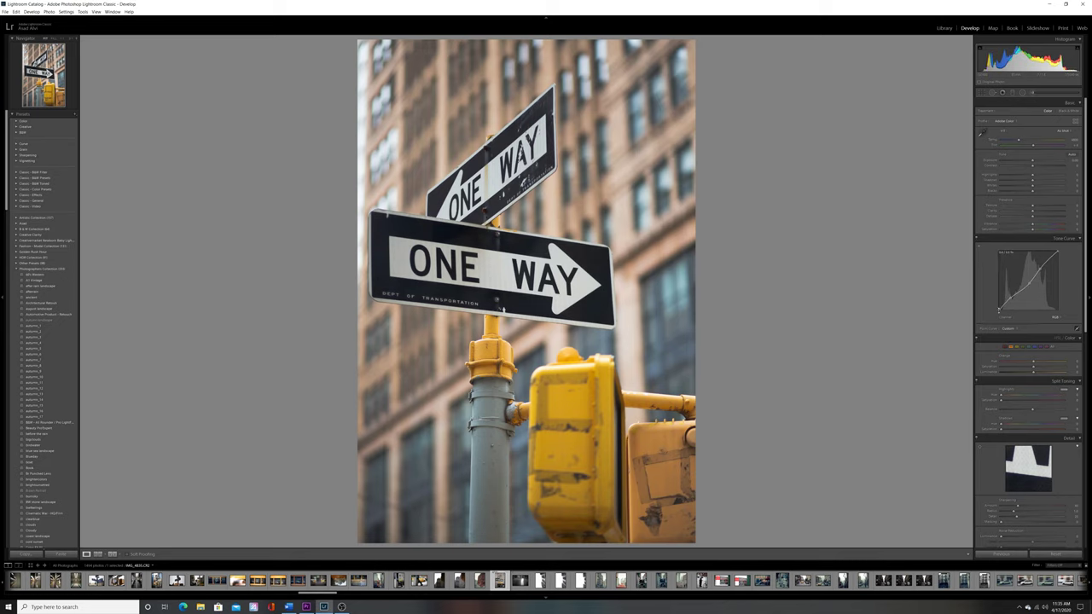
On the Blue channel, try lowering the white point and restore it, anchor the shadows and raise the black point slightly
{"action": "left_click", "coordinate": [1055, 317]}
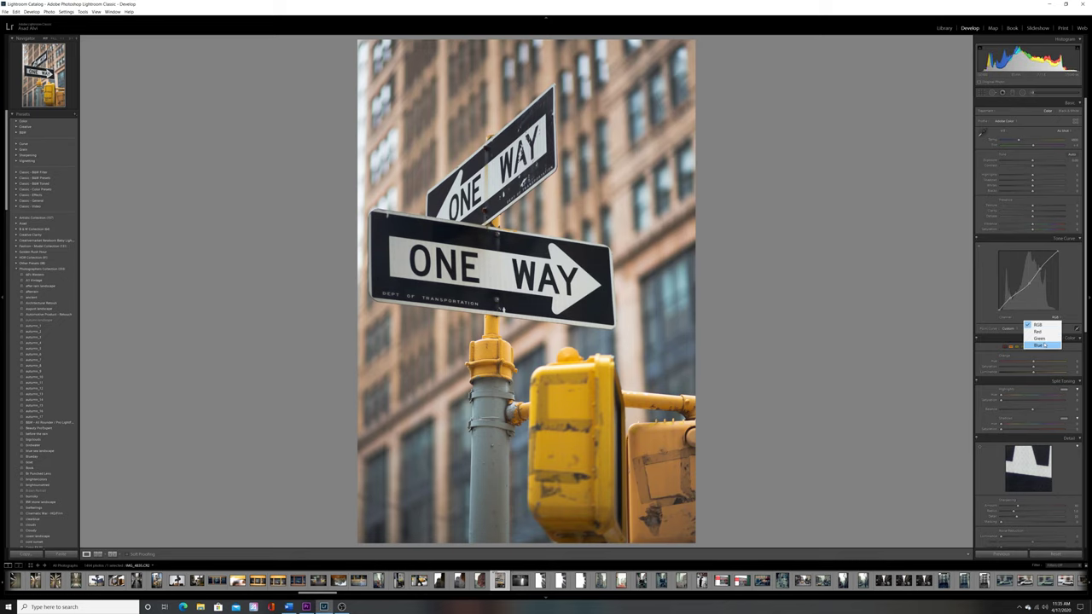
{"action": "left_click", "coordinate": [1046, 345]}
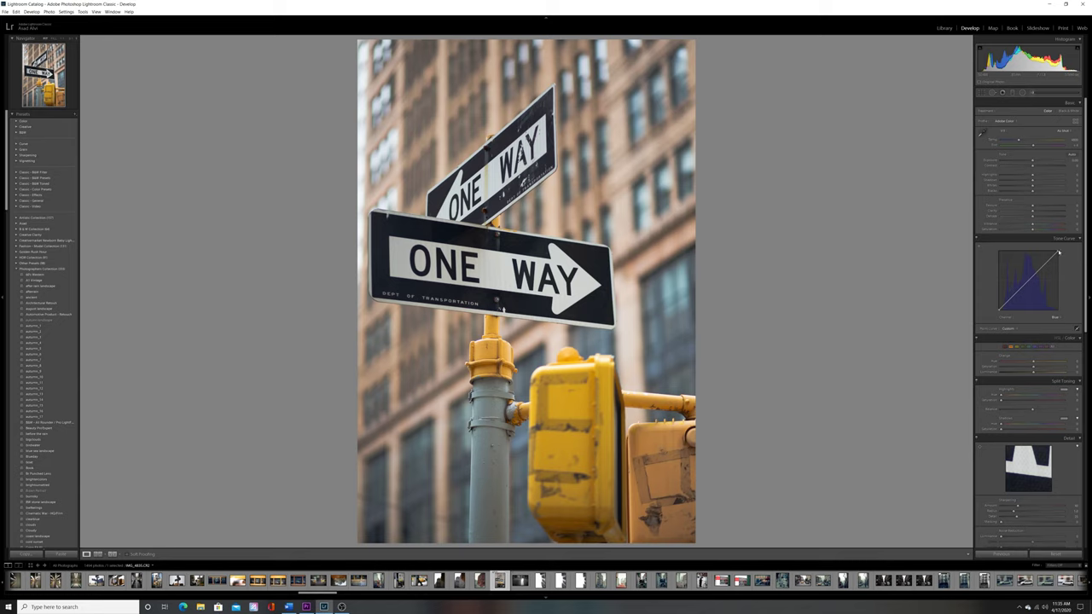
{"action": "mouse_move", "coordinate": [1059, 252]}
{"action": "left_mouse_down"}
{"action": "mouse_move", "coordinate": [1068, 310]}
{"action": "mouse_move", "coordinate": [1059, 253]}
{"action": "left_mouse_up"}
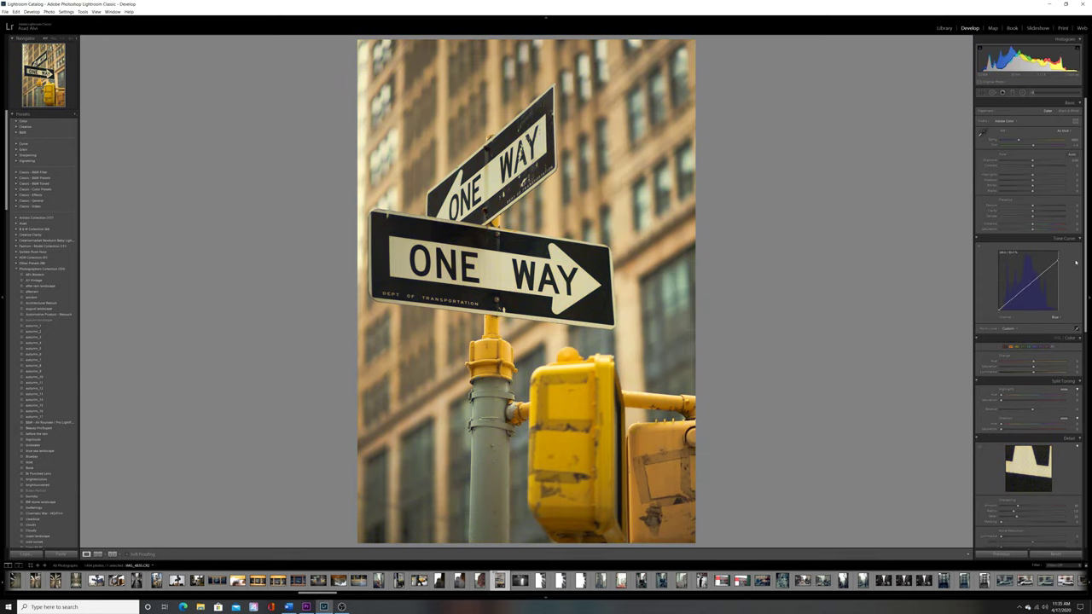
{"action": "left_click", "coordinate": [1014, 295]}
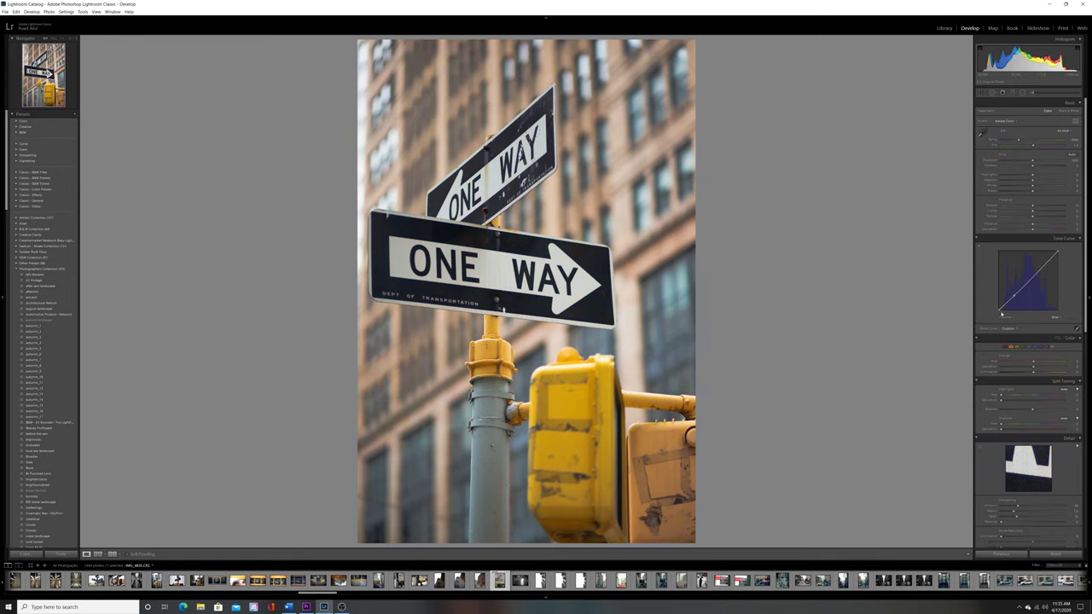
{"action": "left_click_drag", "start_coordinate": [1002, 315], "coordinate": [999, 309]}
On the Red channel, lower the curve's white point, anchor the lower tones and lift the upper midtones
{"action": "left_click", "coordinate": [1057, 319]}
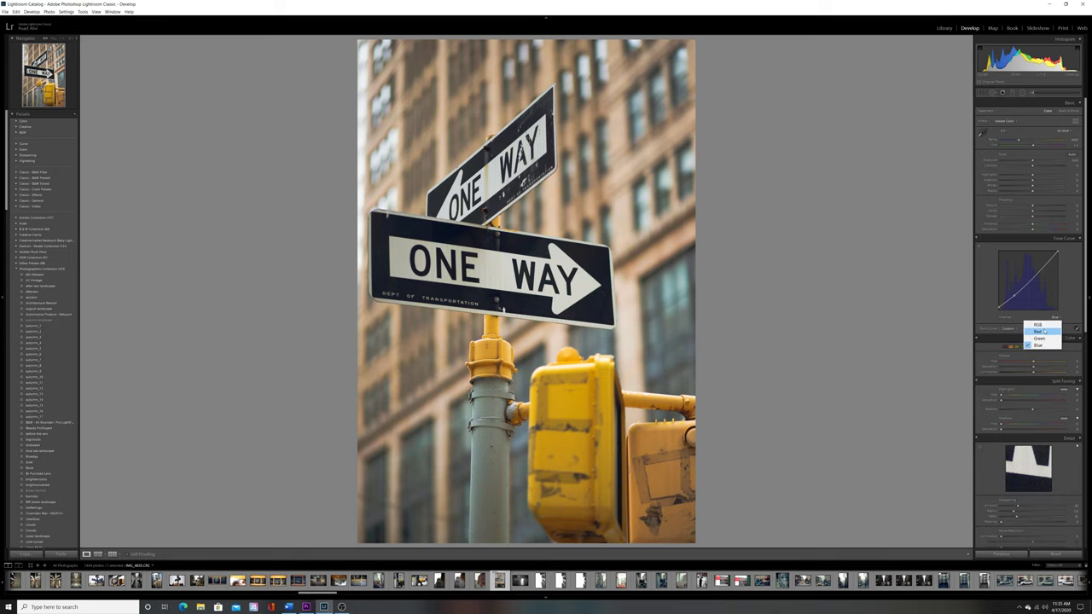
{"action": "left_click", "coordinate": [1041, 332]}
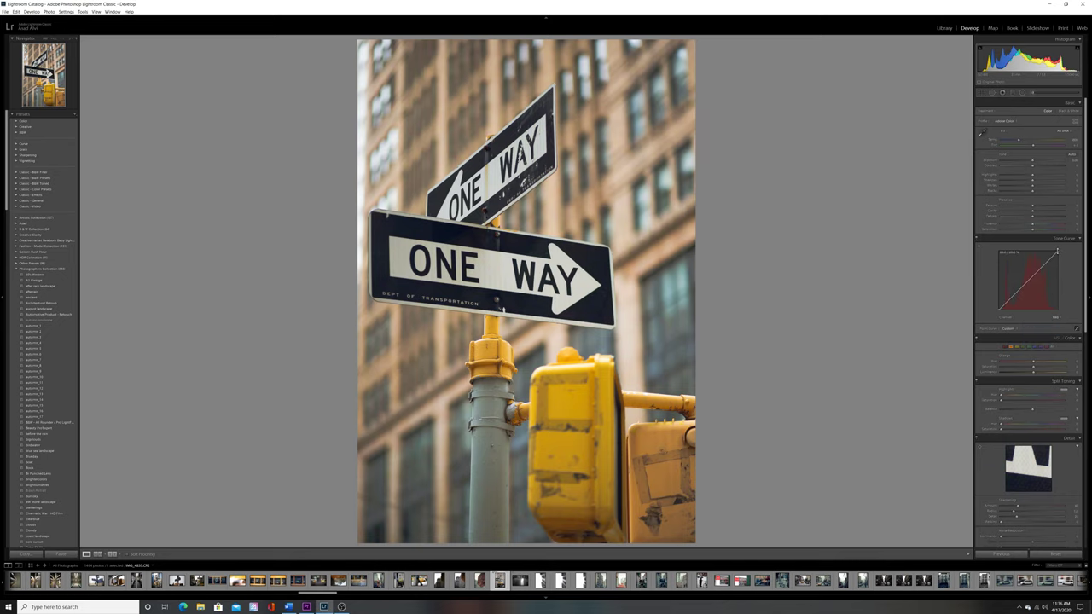
{"action": "mouse_move", "coordinate": [1058, 252]}
{"action": "left_mouse_down"}
{"action": "mouse_move", "coordinate": [1065, 280]}
{"action": "mouse_move", "coordinate": [1070, 261]}
{"action": "left_mouse_up"}
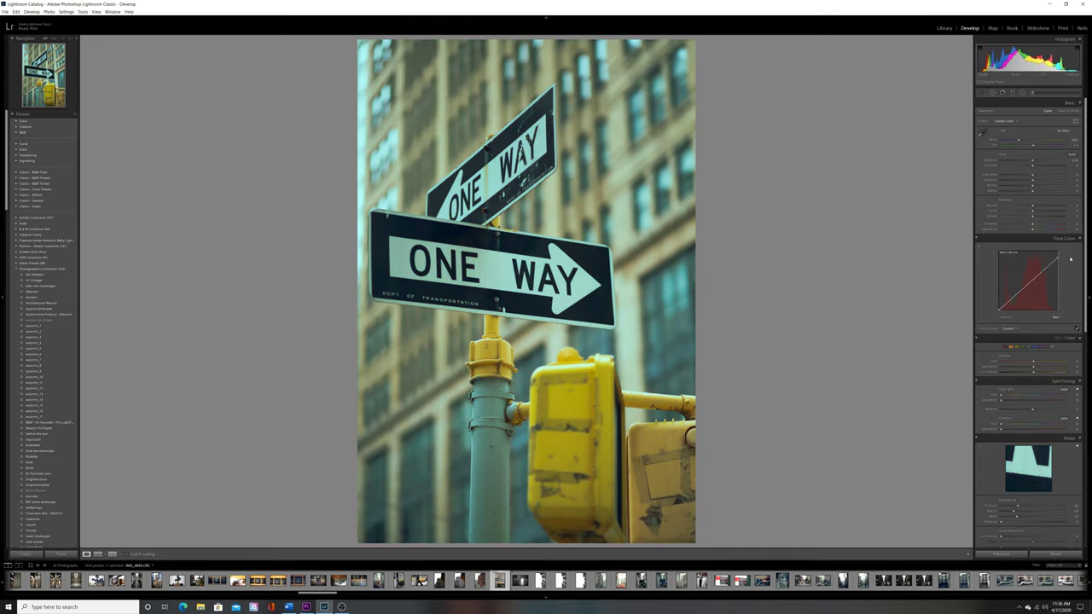
{"action": "left_click", "coordinate": [1037, 277]}
{"action": "mouse_move", "coordinate": [1042, 270]}
{"action": "left_mouse_down"}
{"action": "mouse_move", "coordinate": [1030, 280]}
{"action": "mouse_move", "coordinate": [1045, 272]}
{"action": "mouse_move", "coordinate": [1052, 291]}
{"action": "mouse_move", "coordinate": [1043, 267]}
{"action": "left_mouse_up"}
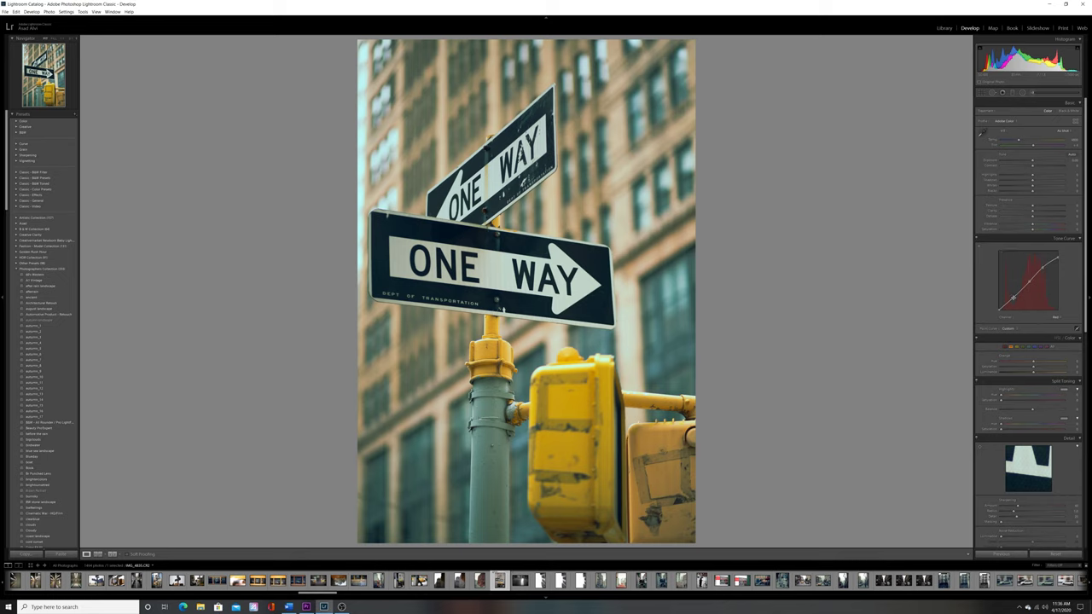
On the Green channel, raise the curve's black point and anchor the midtones to tint the darkest areas green
{"action": "left_click", "coordinate": [1055, 318]}
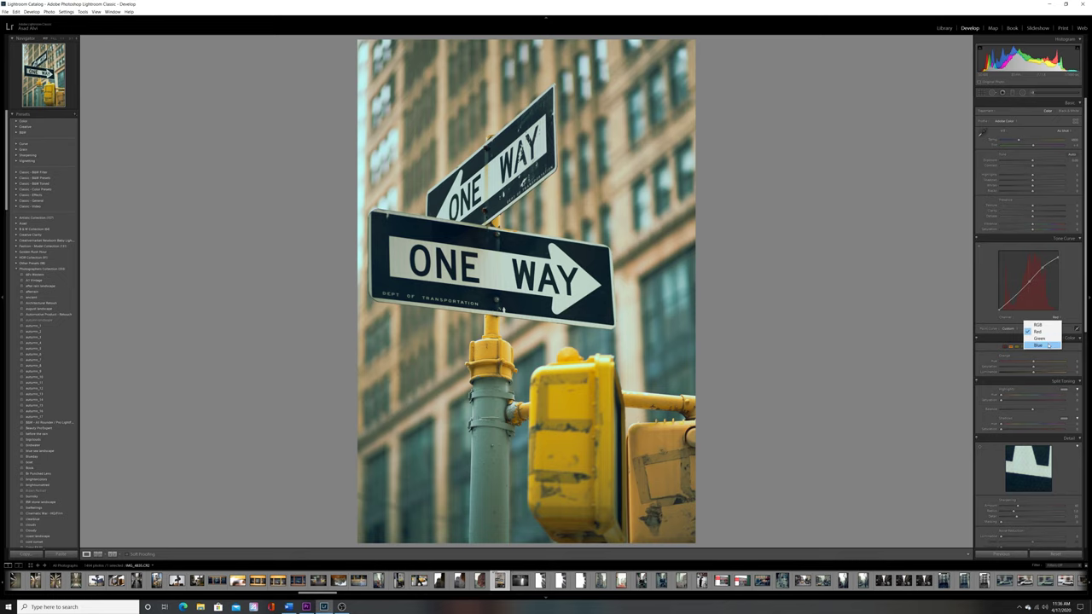
{"action": "left_click", "coordinate": [1048, 345]}
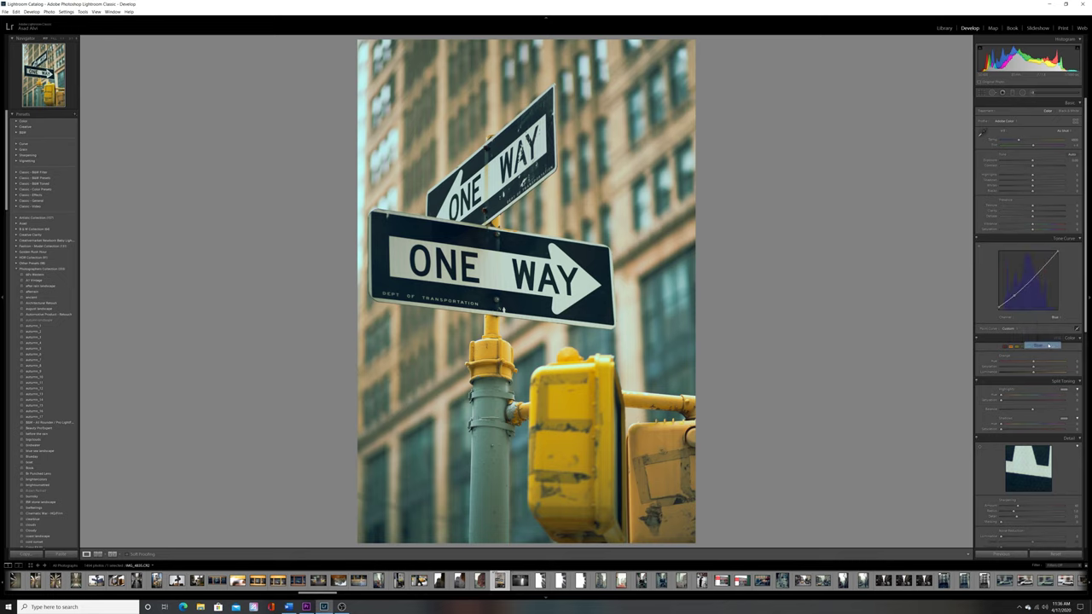
{"action": "left_click", "coordinate": [1053, 317]}
{"action": "left_click", "coordinate": [1048, 338]}
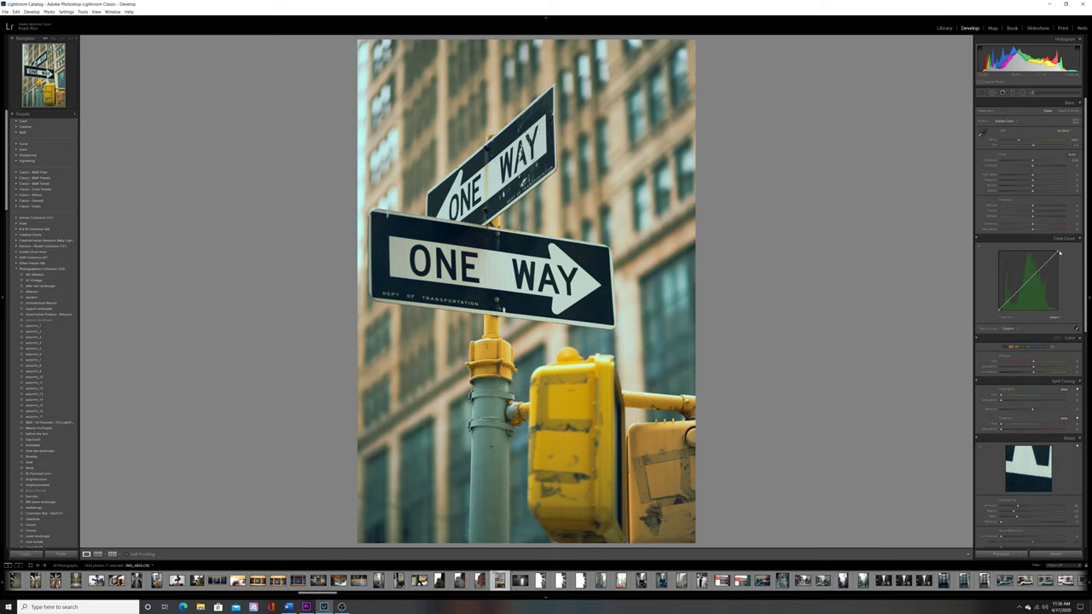
{"action": "mouse_move", "coordinate": [1060, 253]}
{"action": "left_mouse_down"}
{"action": "mouse_move", "coordinate": [1059, 305]}
{"action": "mouse_move", "coordinate": [1076, 281]}
{"action": "mouse_move", "coordinate": [1061, 251]}
{"action": "left_mouse_up"}
{"action": "mouse_move", "coordinate": [1000, 313]}
{"action": "left_mouse_down"}
{"action": "mouse_move", "coordinate": [1043, 317]}
{"action": "mouse_move", "coordinate": [988, 312]}
{"action": "mouse_move", "coordinate": [1002, 308]}
{"action": "left_mouse_up"}
{"action": "left_click_drag", "start_coordinate": [1030, 283], "coordinate": [1030, 283]}
{"action": "left_click_drag", "start_coordinate": [999, 309], "coordinate": [997, 309]}
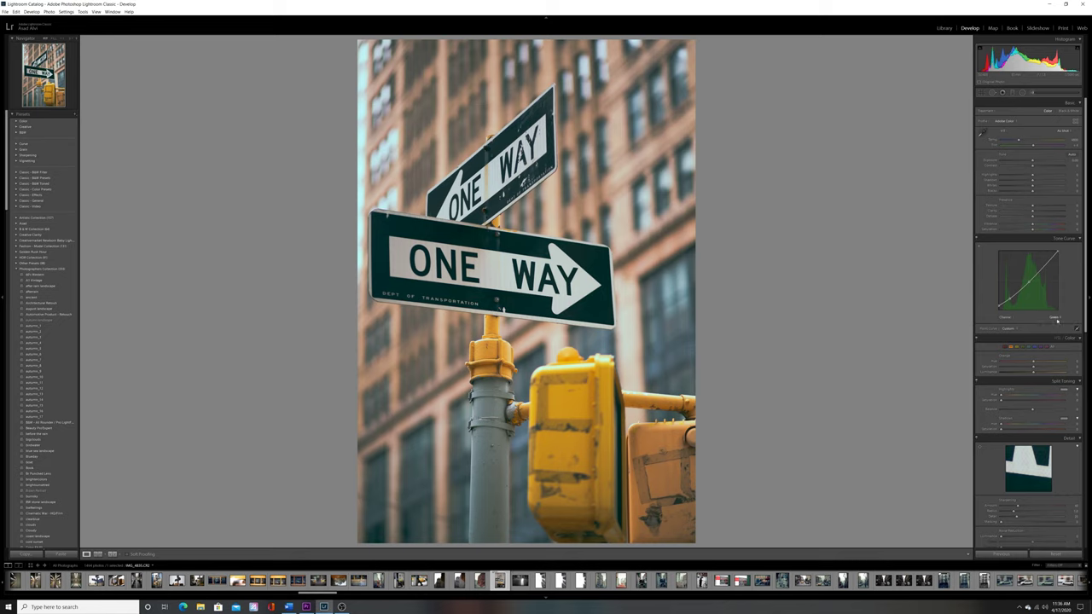
Raise the RGB curve's black point to fade the darkest tones of the One Way sign photo
{"action": "left_click", "coordinate": [1057, 318]}
{"action": "left_click", "coordinate": [1052, 323]}
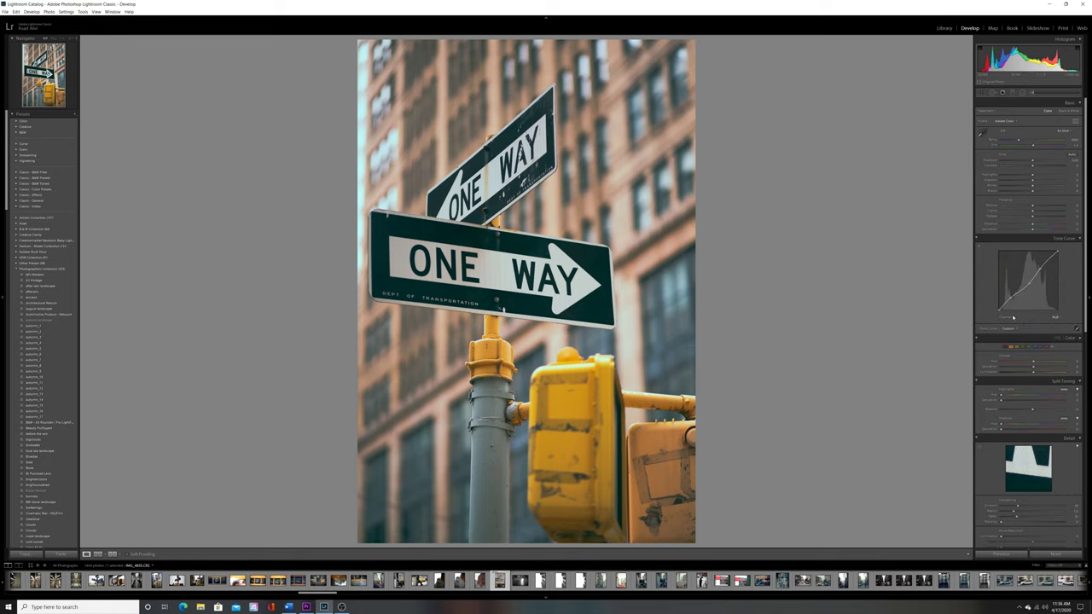
{"action": "left_click_drag", "start_coordinate": [1002, 313], "coordinate": [991, 303]}
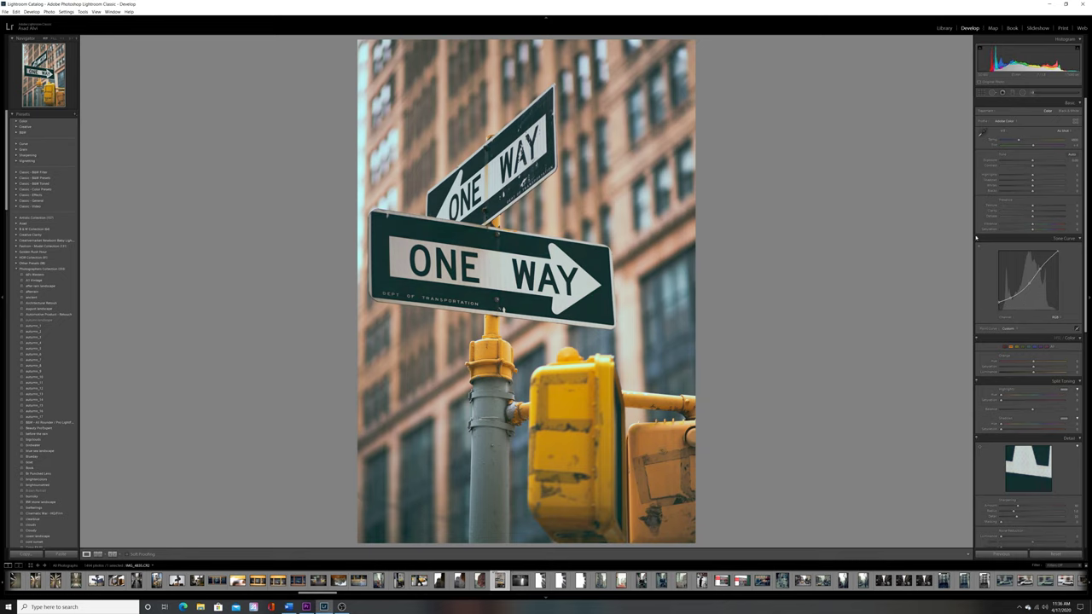
Turn the tone curve adjustments off and on repeatedly to compare the One Way sign photo before and after
{"action": "left_click", "coordinate": [976, 239]}
{"action": "left_click", "coordinate": [976, 239]}
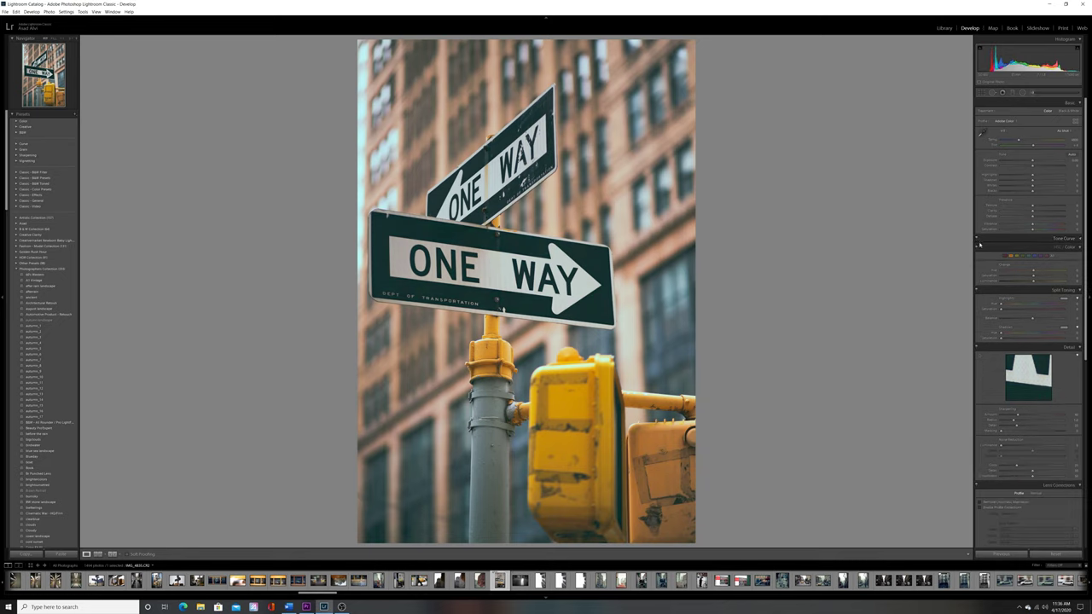
{"action": "left_click", "coordinate": [977, 239]}
{"action": "left_click", "coordinate": [989, 239]}
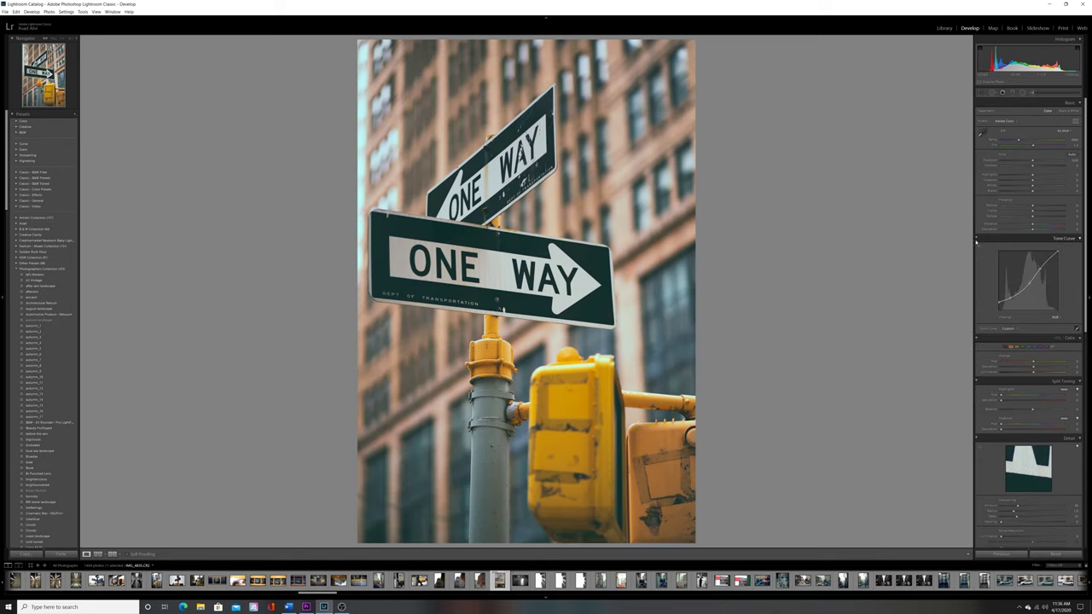
{"action": "left_click", "coordinate": [976, 239]}
{"action": "left_click", "coordinate": [977, 239]}
{"action": "left_click", "coordinate": [976, 239]}
{"action": "left_click", "coordinate": [976, 239]}
{"action": "left_click", "coordinate": [976, 239]}
{"action": "left_click", "coordinate": [977, 239]}
Reset the edits on the 23 Street Station photo and shape its RGB curve with anchored shadows, lifted upper midtones and a lowered white point
{"action": "left_click", "coordinate": [661, 581]}
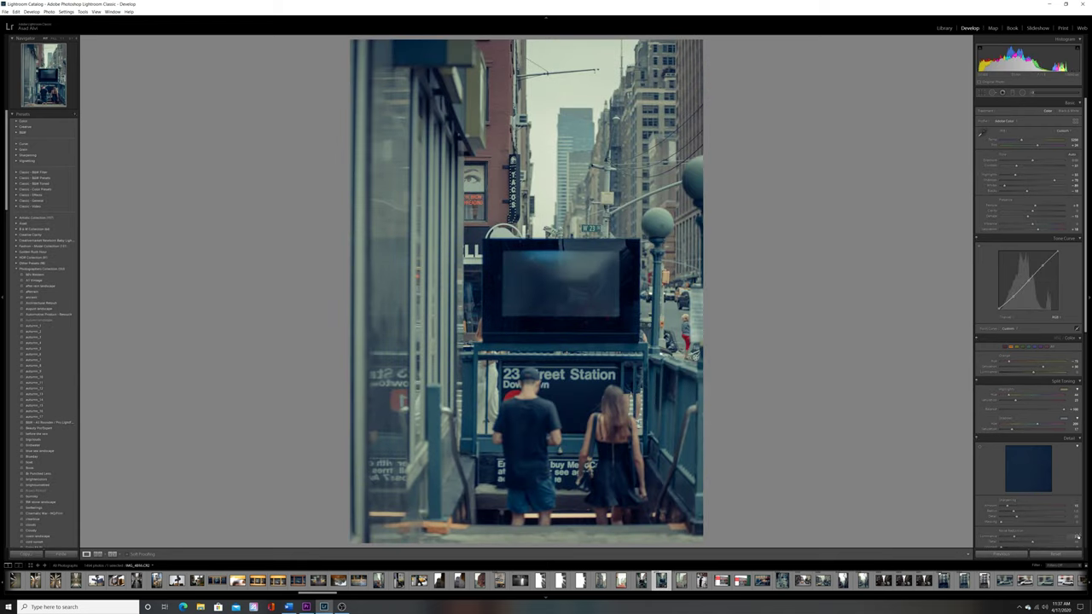
{"action": "left_click", "coordinate": [1056, 554]}
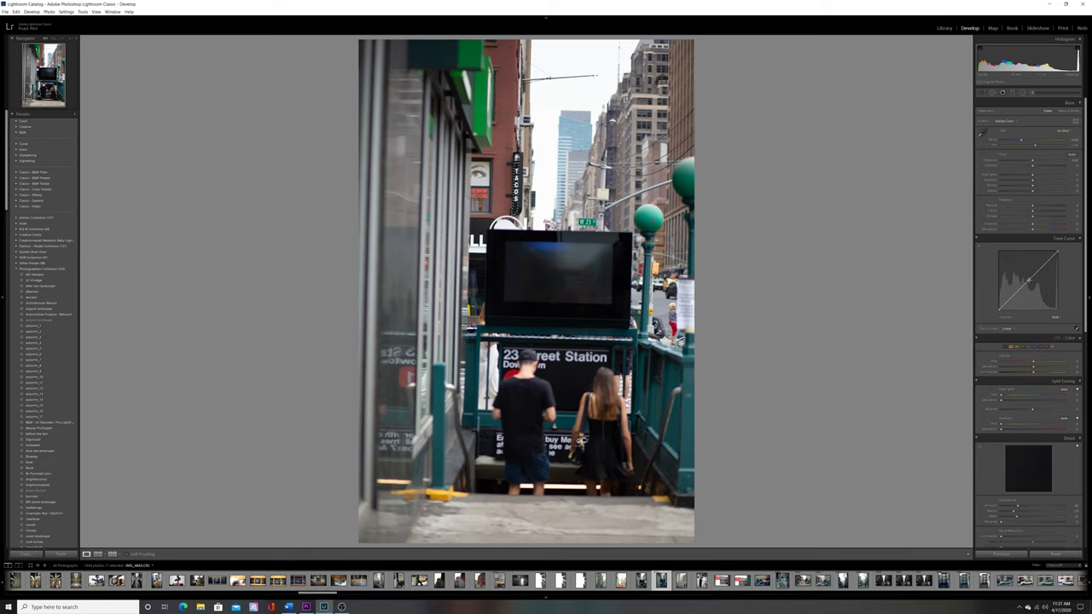
{"action": "left_click_drag", "start_coordinate": [1028, 280], "coordinate": [1019, 290]}
{"action": "left_click", "coordinate": [1002, 304]}
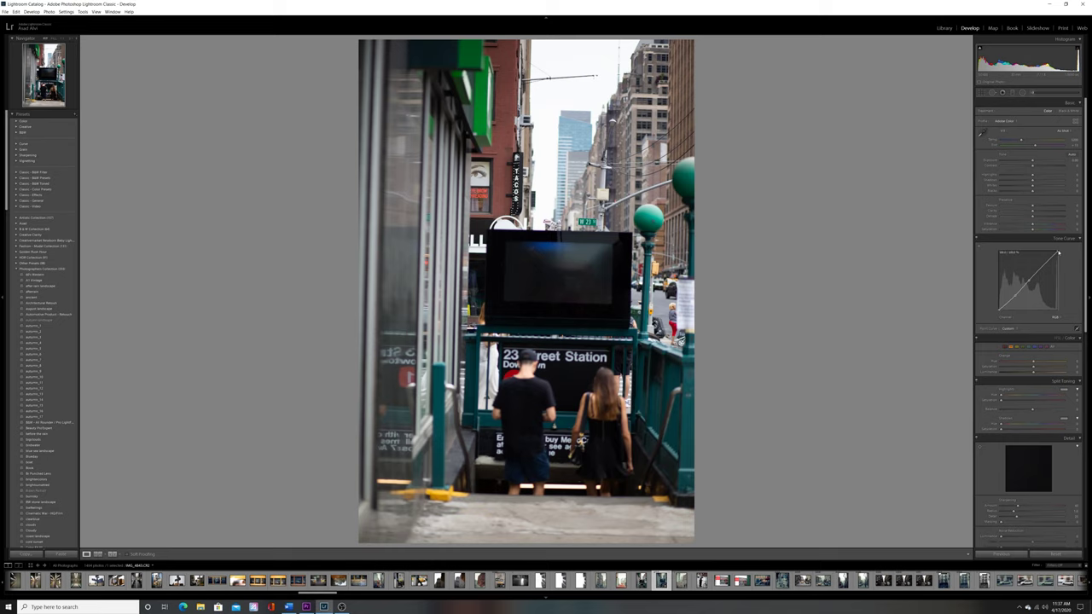
{"action": "left_click_drag", "start_coordinate": [1057, 251], "coordinate": [1061, 258]}
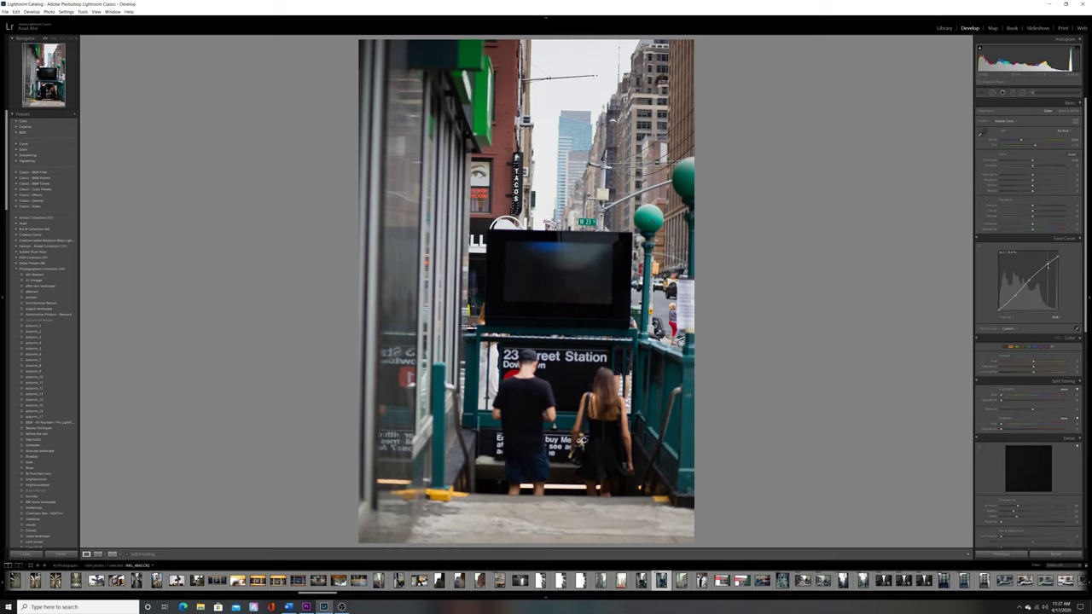
{"action": "left_click", "coordinate": [1049, 264]}
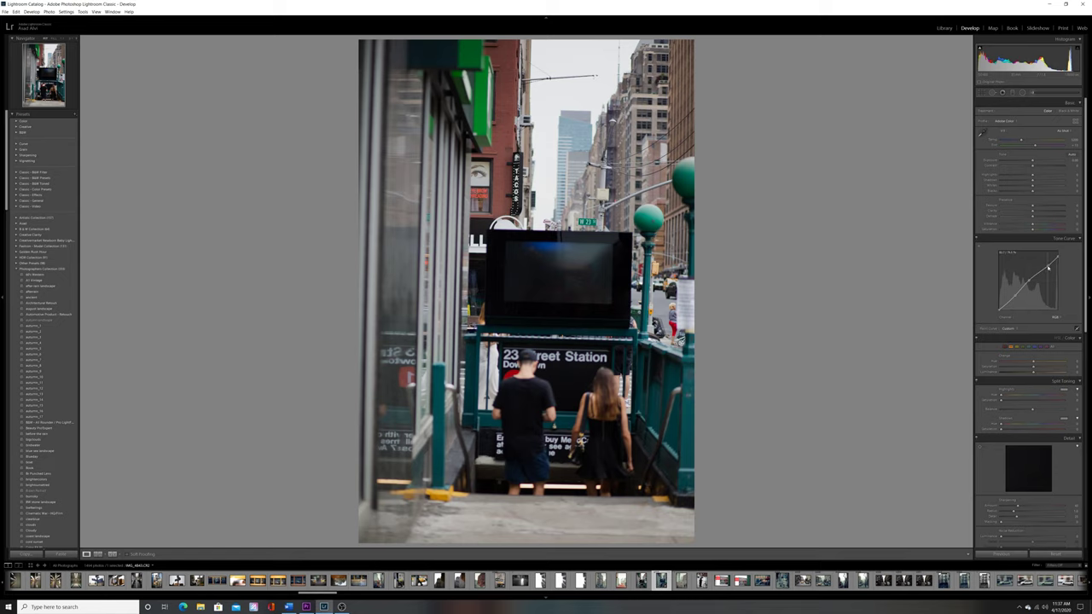
{"action": "left_click_drag", "start_coordinate": [1049, 268], "coordinate": [1044, 269]}
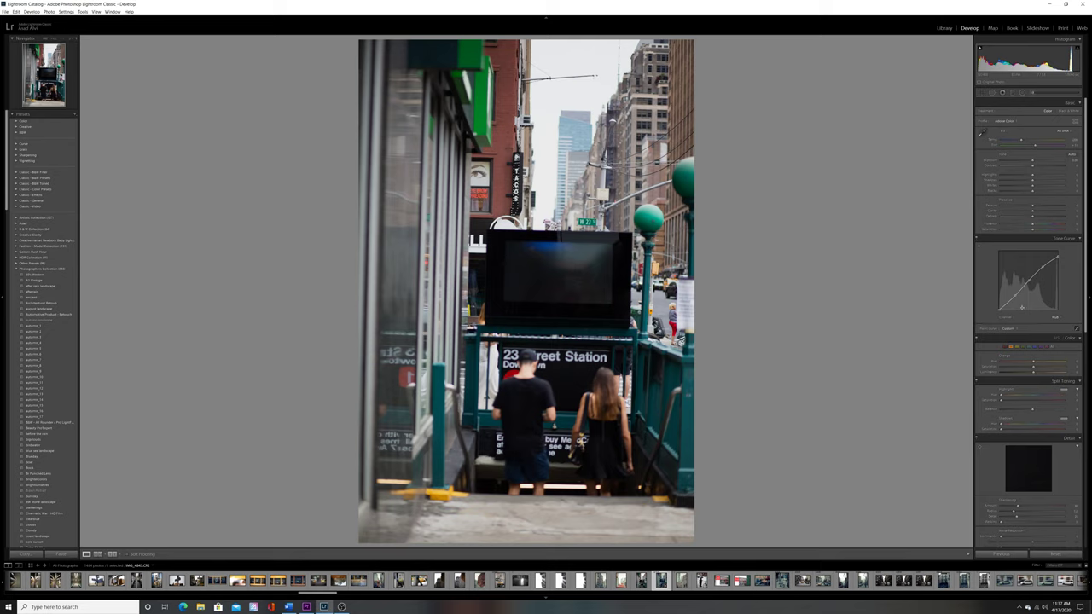
Turn the tone curve adjustments off and on to compare the 23 Street Station photo before and after
{"action": "left_click", "coordinate": [977, 239]}
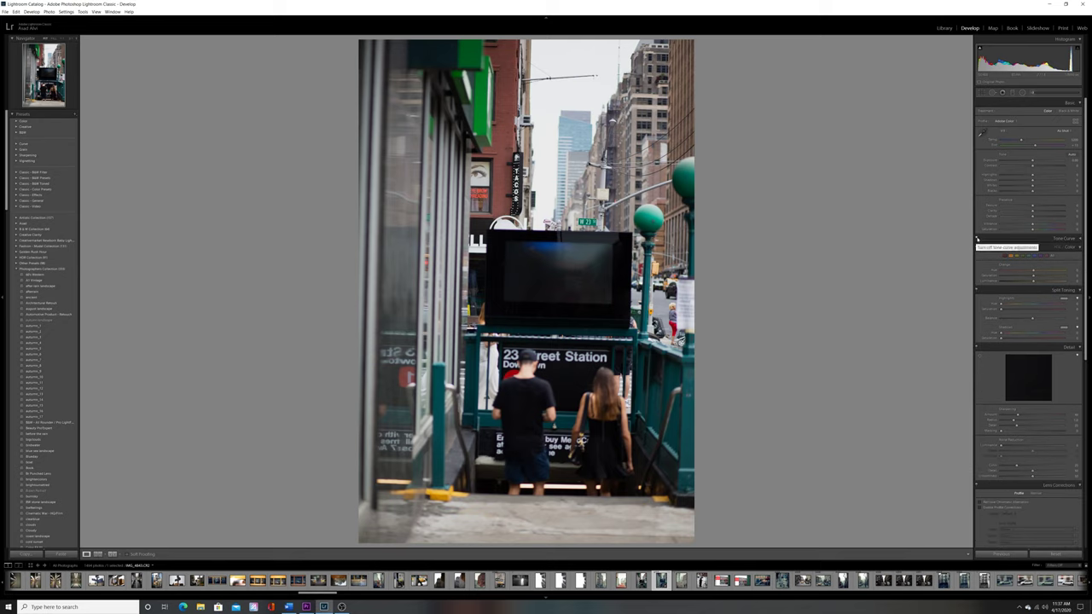
{"action": "left_click", "coordinate": [977, 240]}
{"action": "left_click", "coordinate": [977, 240]}
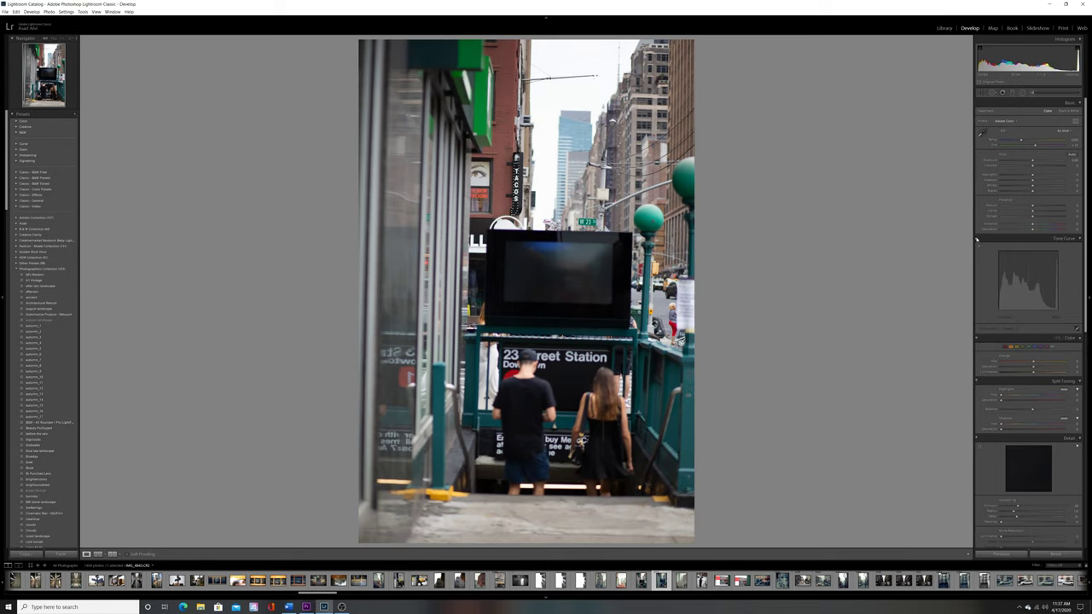
{"action": "left_click", "coordinate": [977, 240]}
{"action": "left_click", "coordinate": [977, 240]}
{"action": "left_click", "coordinate": [977, 240]}
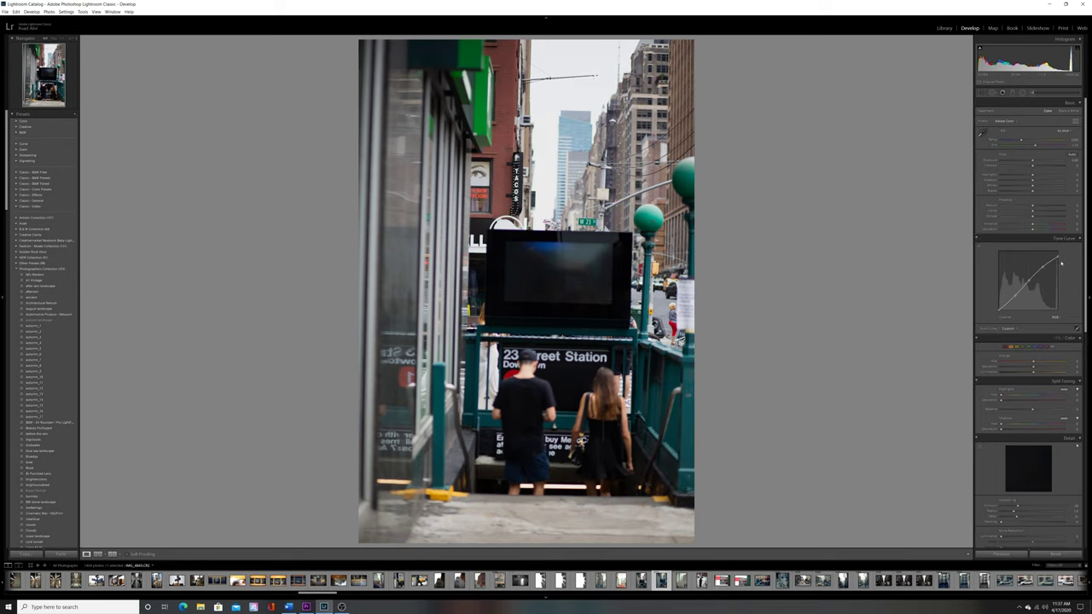
On the Red channel, raise the curve's black point slightly and pull the shadow tones down to shift the photo toward teal
{"action": "left_click", "coordinate": [1058, 317]}
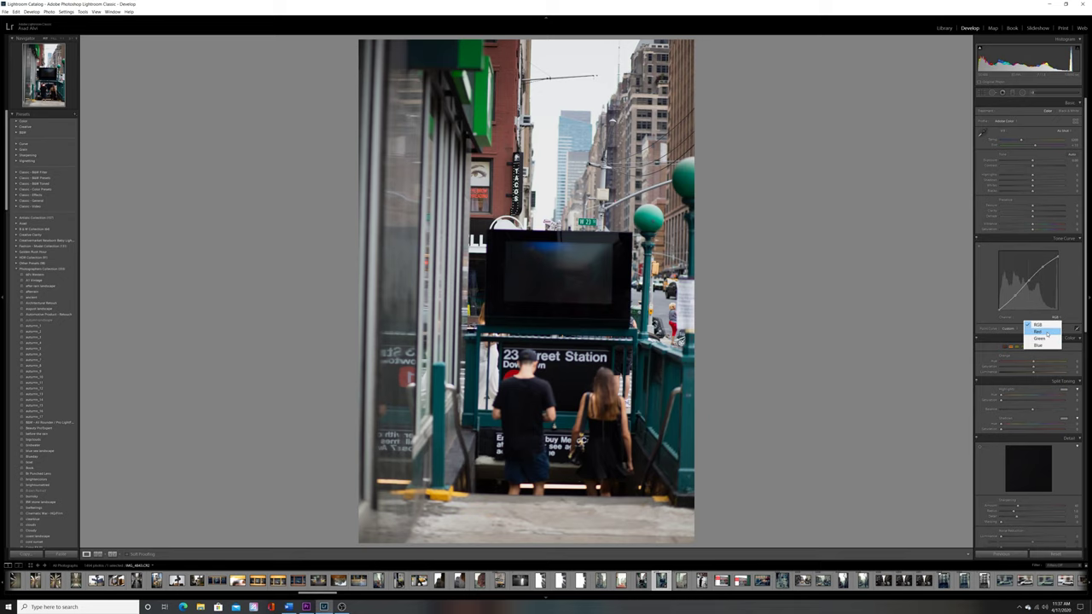
{"action": "left_click", "coordinate": [1048, 332]}
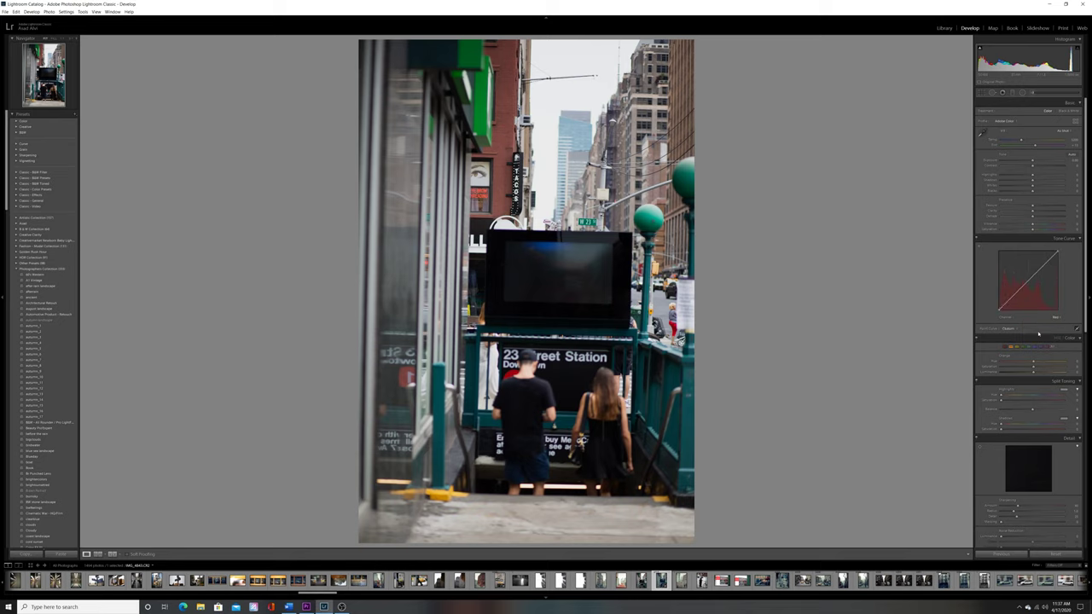
{"action": "left_click_drag", "start_coordinate": [1000, 311], "coordinate": [998, 311]}
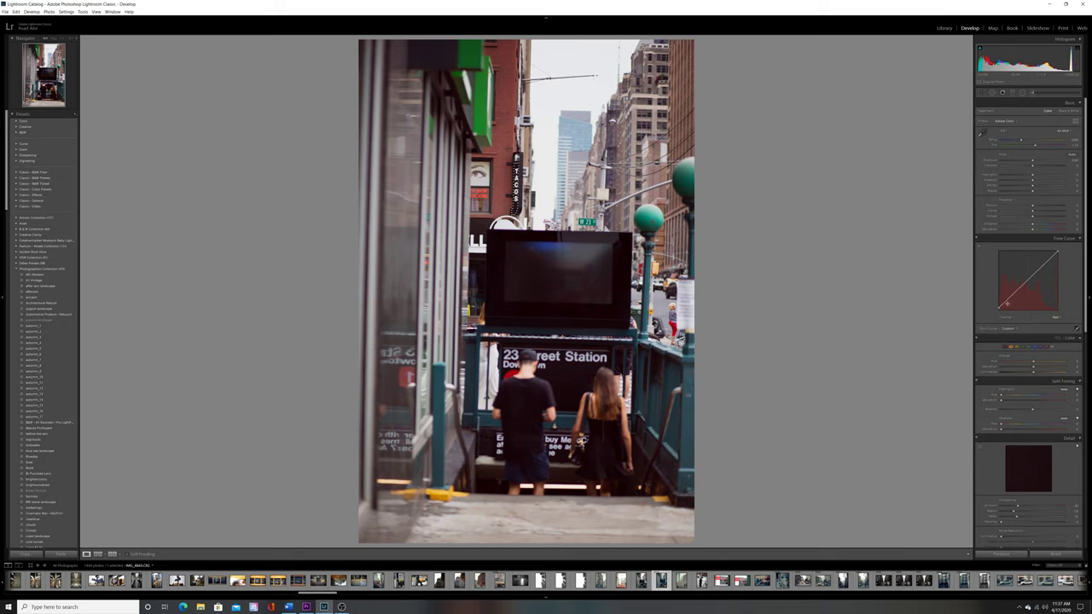
{"action": "left_click_drag", "start_coordinate": [1012, 298], "coordinate": [1013, 301]}
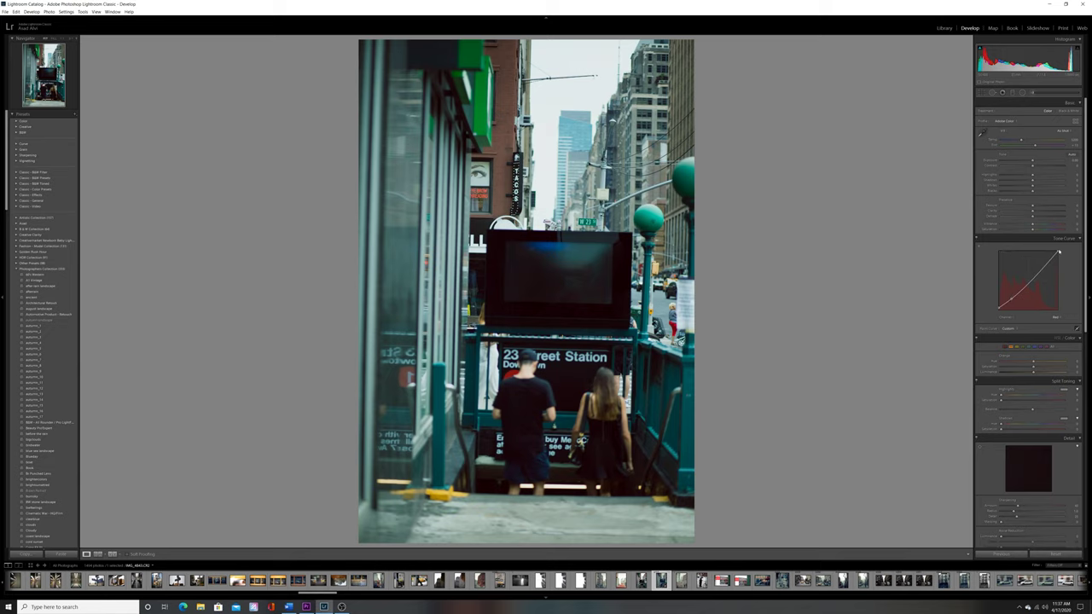
On the Green channel, pull the shadow end of the curve down slightly to reduce the green cast in the 23 Street Station photo
{"action": "left_click", "coordinate": [1058, 318]}
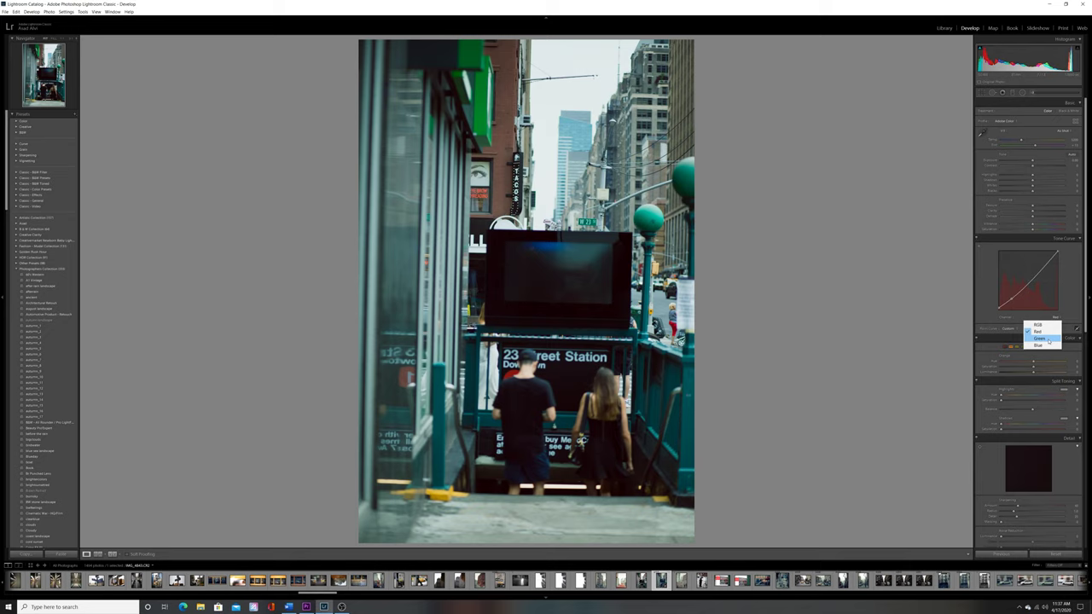
{"action": "left_click", "coordinate": [1049, 341]}
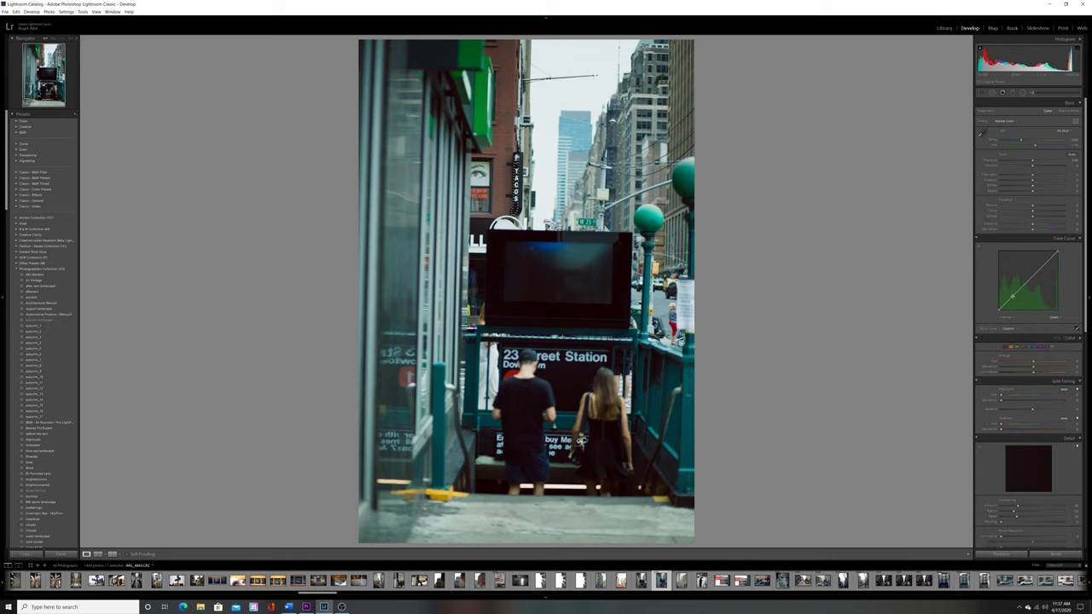
{"action": "left_click_drag", "start_coordinate": [1013, 296], "coordinate": [999, 310]}
On the Blue channel, anchor the shadow tones and raise the curve's black point slightly to add blue to the deepest shadows
{"action": "left_click", "coordinate": [1054, 319]}
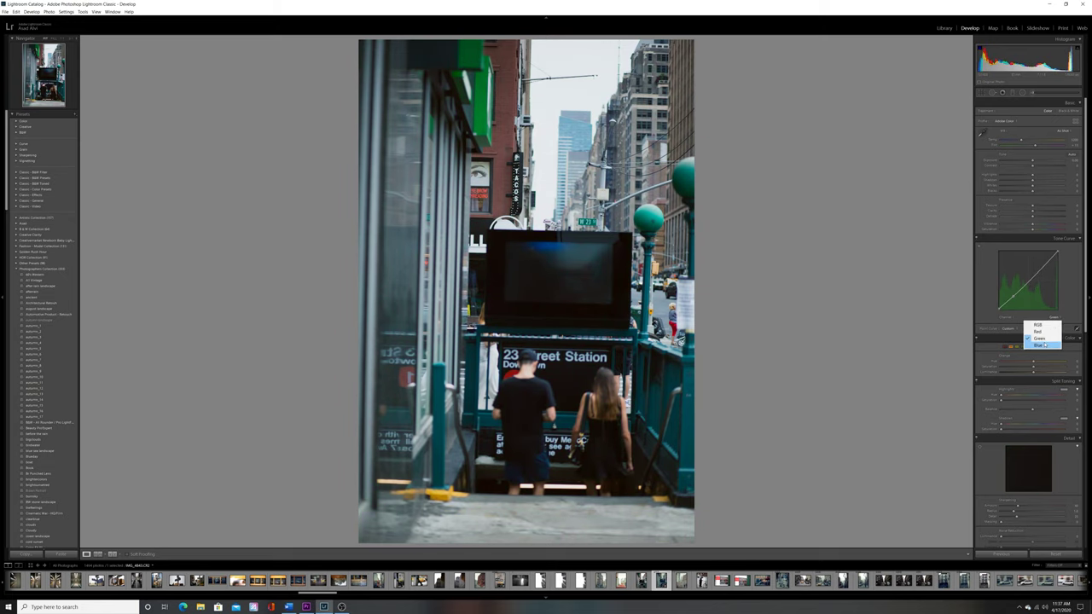
{"action": "left_click", "coordinate": [1043, 346]}
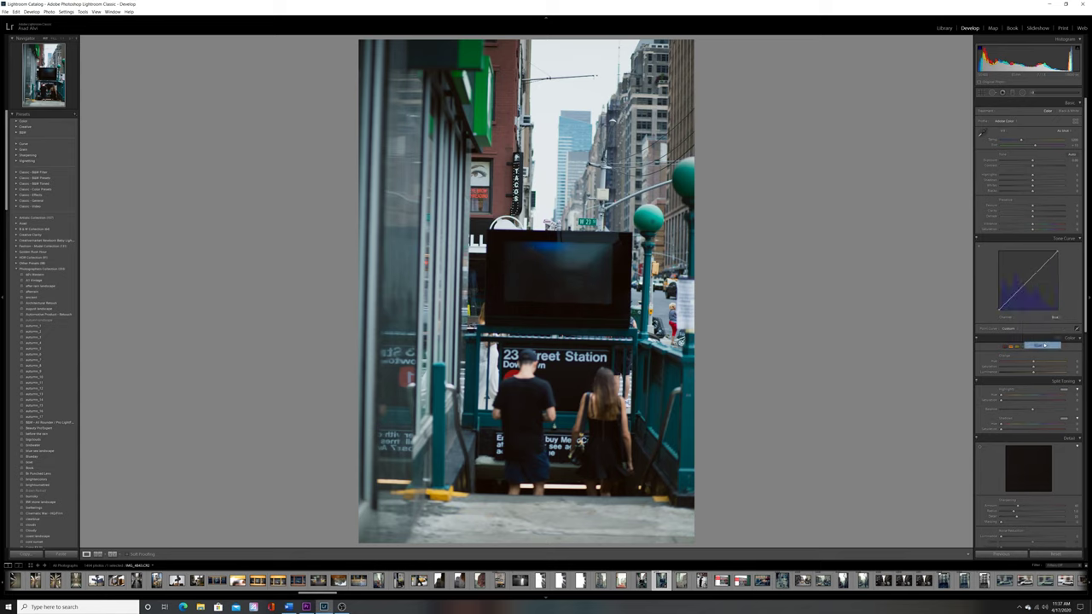
{"action": "left_click", "coordinate": [1012, 296]}
{"action": "left_click_drag", "start_coordinate": [1000, 309], "coordinate": [992, 309]}
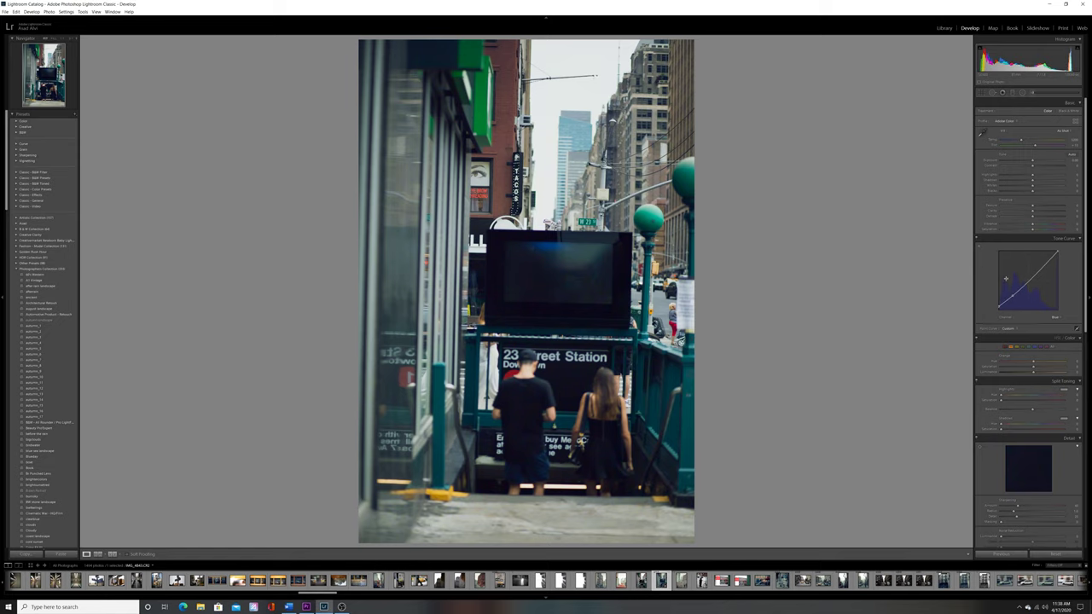
Return to the RGB curve and turn the tone curve adjustments off and on to compare the graded 23 Street Station photo
{"action": "left_click", "coordinate": [1056, 317]}
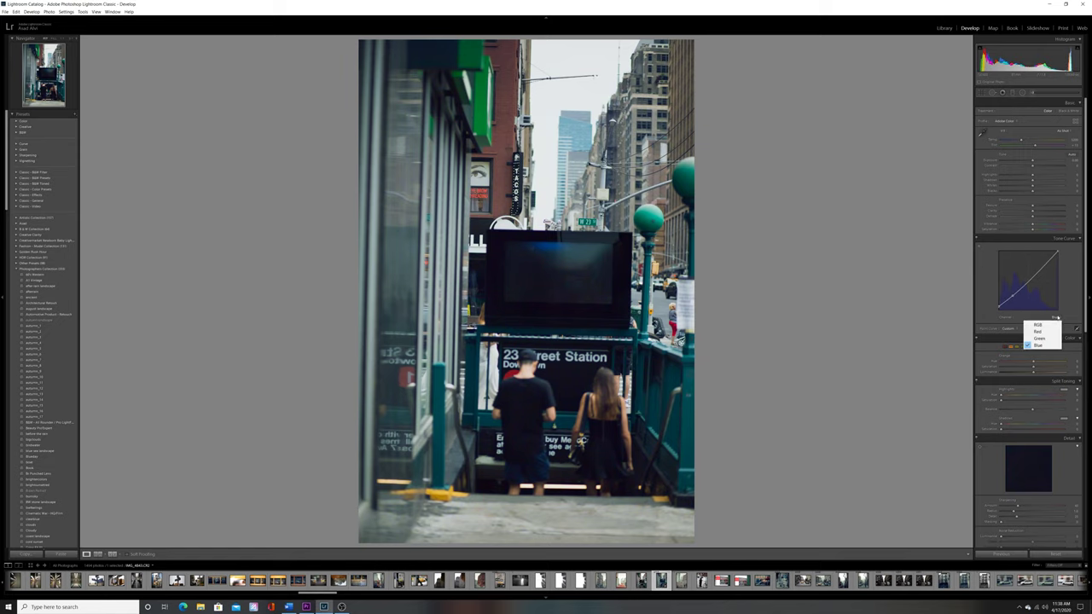
{"action": "left_click", "coordinate": [1043, 323]}
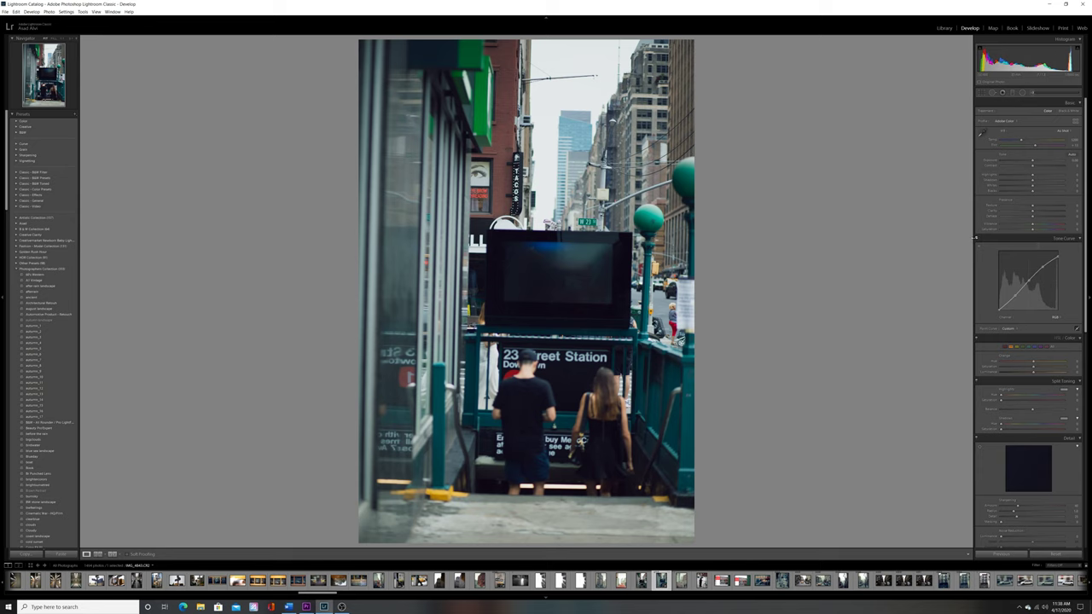
{"action": "left_click", "coordinate": [977, 240]}
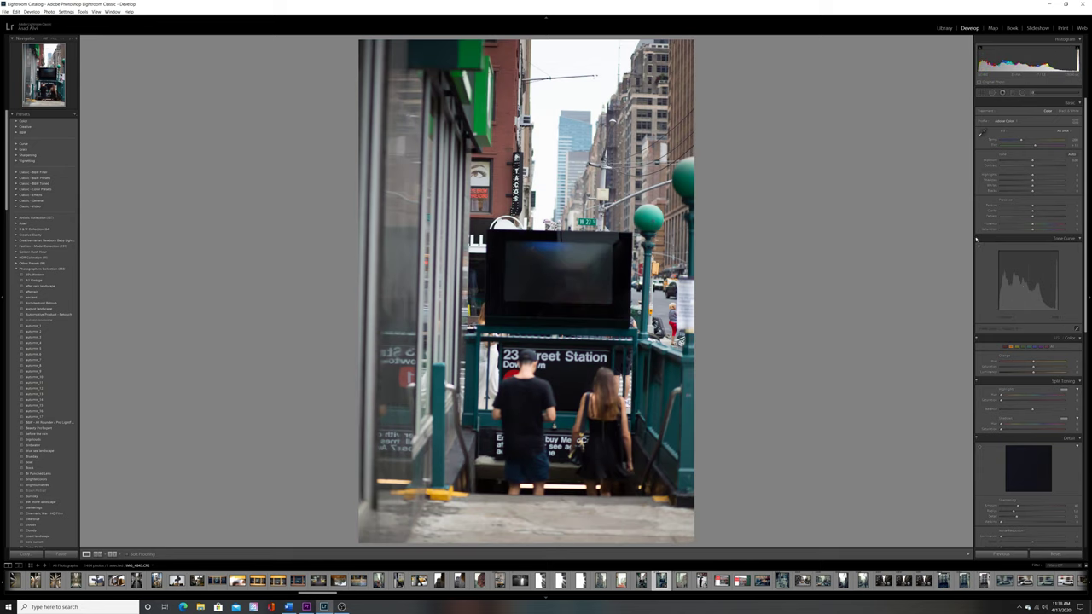
{"action": "left_click", "coordinate": [977, 240]}
Reset the yellow taxi street photo and paste the 23 Street Station photo's develop settings onto it
{"action": "left_click", "coordinate": [1056, 554]}
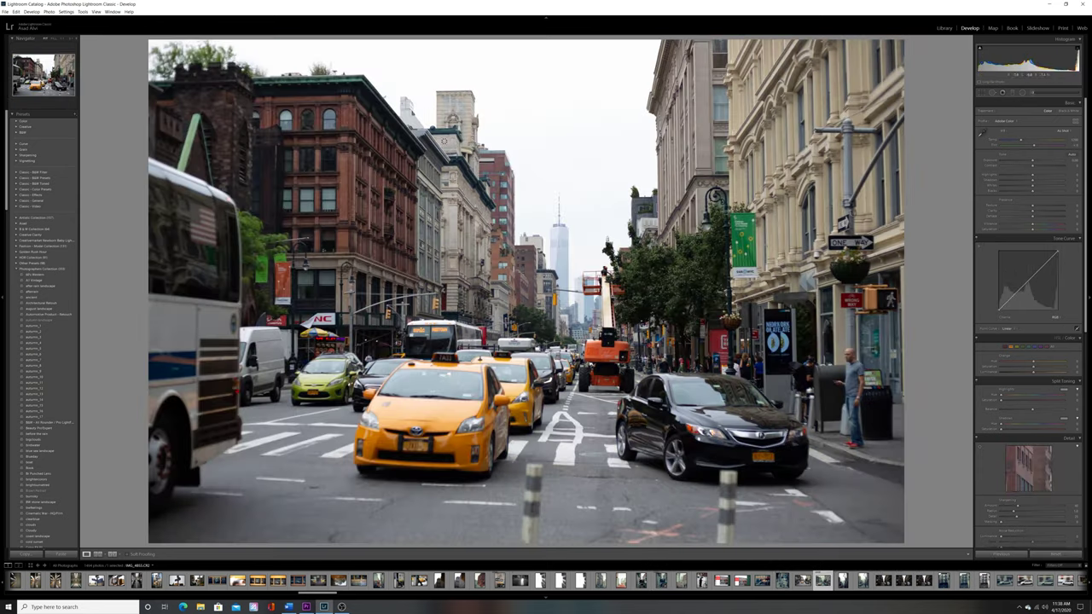
{"action": "right_click", "coordinate": [518, 271]}
{"action": "mouse_move", "coordinate": [555, 274]}
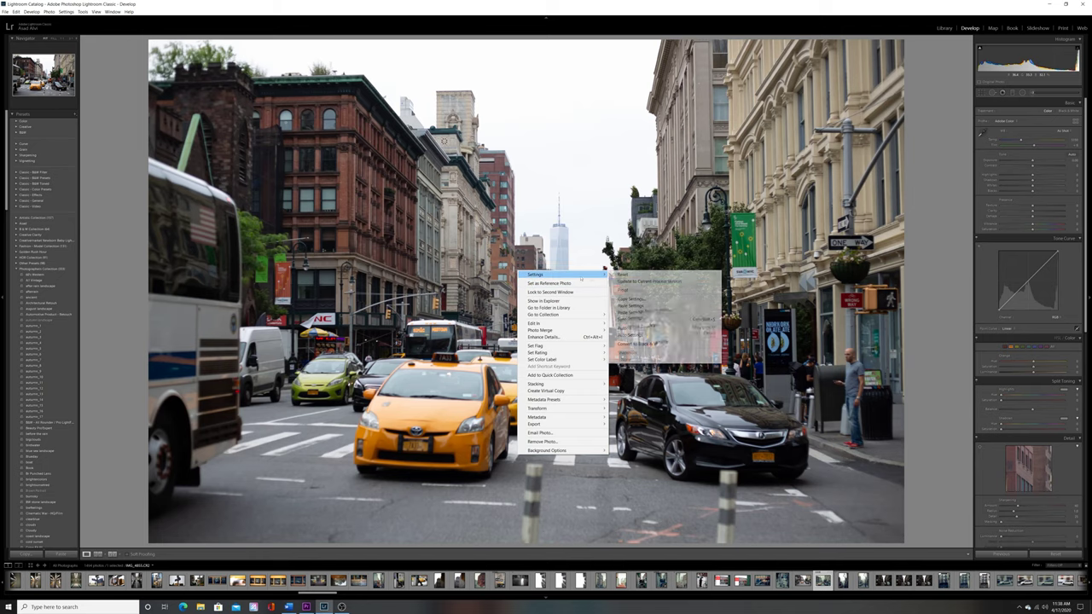
{"action": "left_click", "coordinate": [640, 305]}
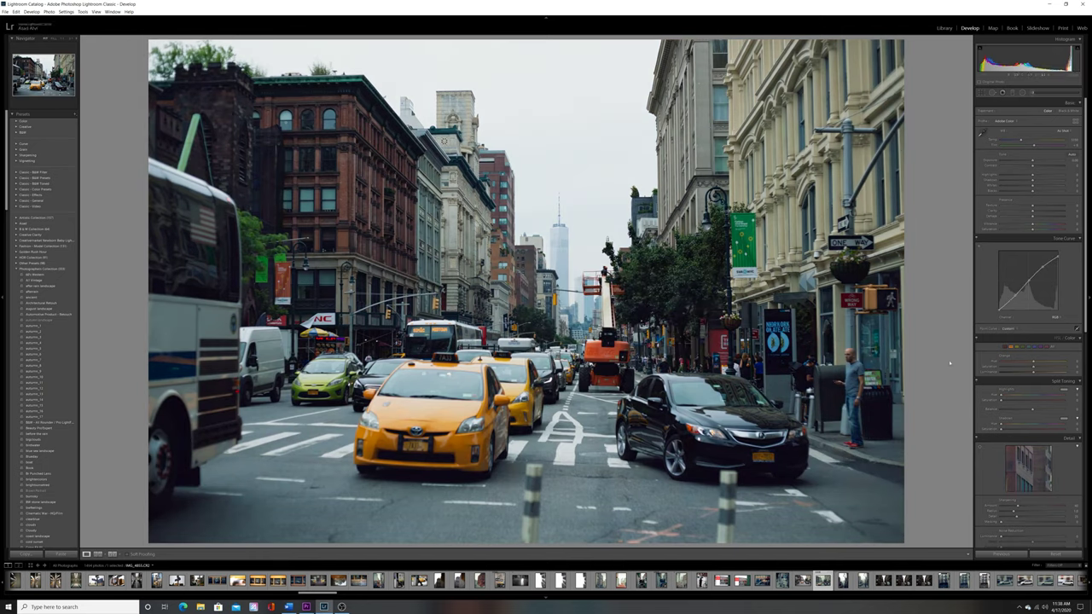
Turn the tone curve adjustments off and on repeatedly to compare the yellow taxi photo before and after
{"action": "left_click", "coordinate": [978, 239]}
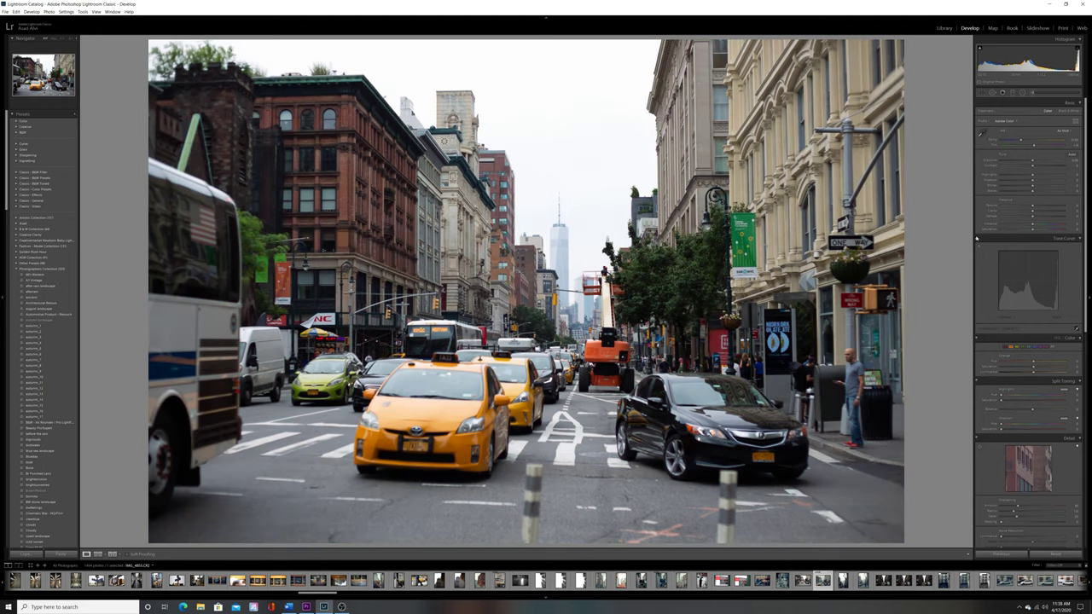
{"action": "left_click", "coordinate": [978, 239]}
{"action": "left_click", "coordinate": [978, 239]}
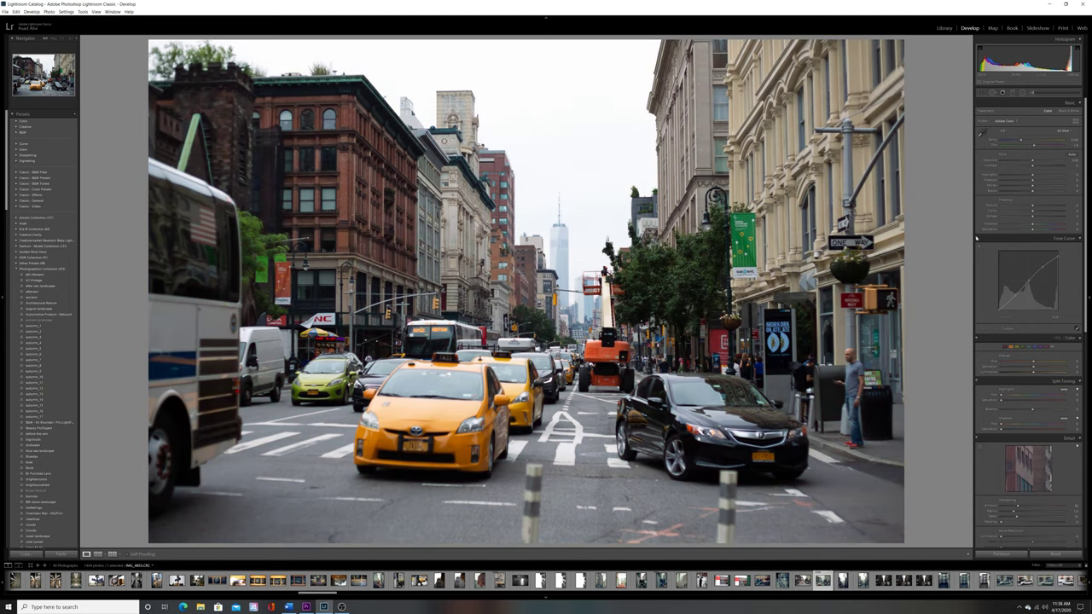
{"action": "left_click", "coordinate": [978, 239]}
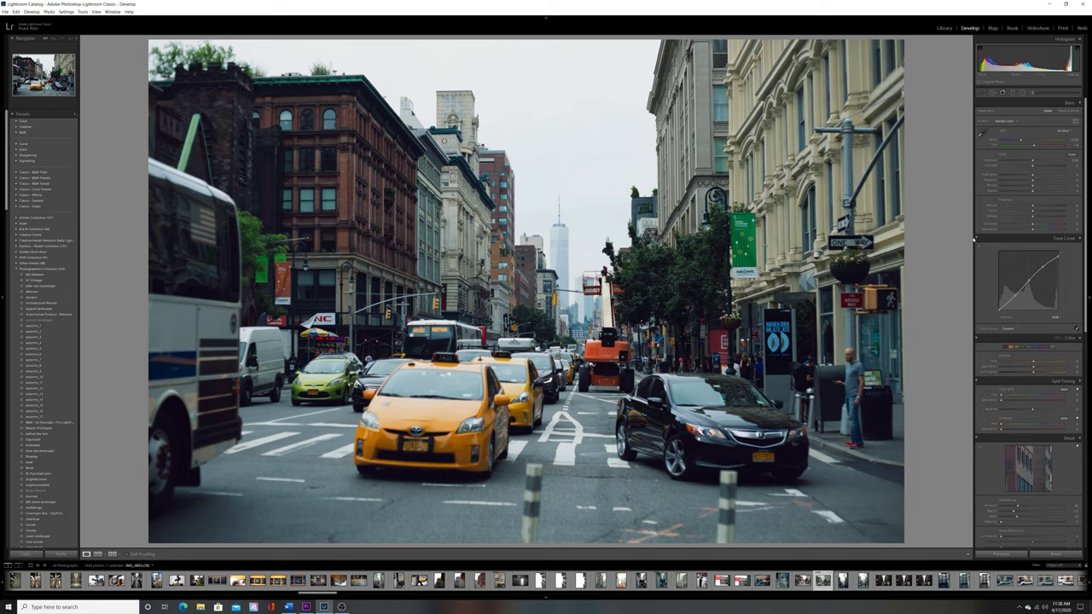
{"action": "left_click", "coordinate": [978, 239]}
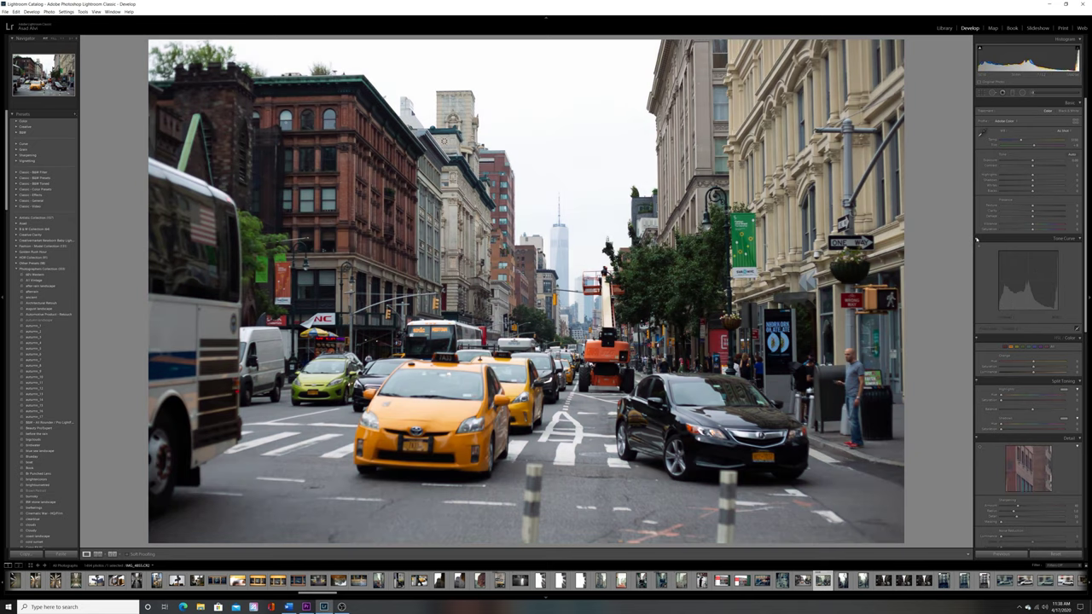
{"action": "left_click", "coordinate": [978, 239]}
{"action": "left_click", "coordinate": [978, 239]}
{"action": "left_click", "coordinate": [978, 239]}
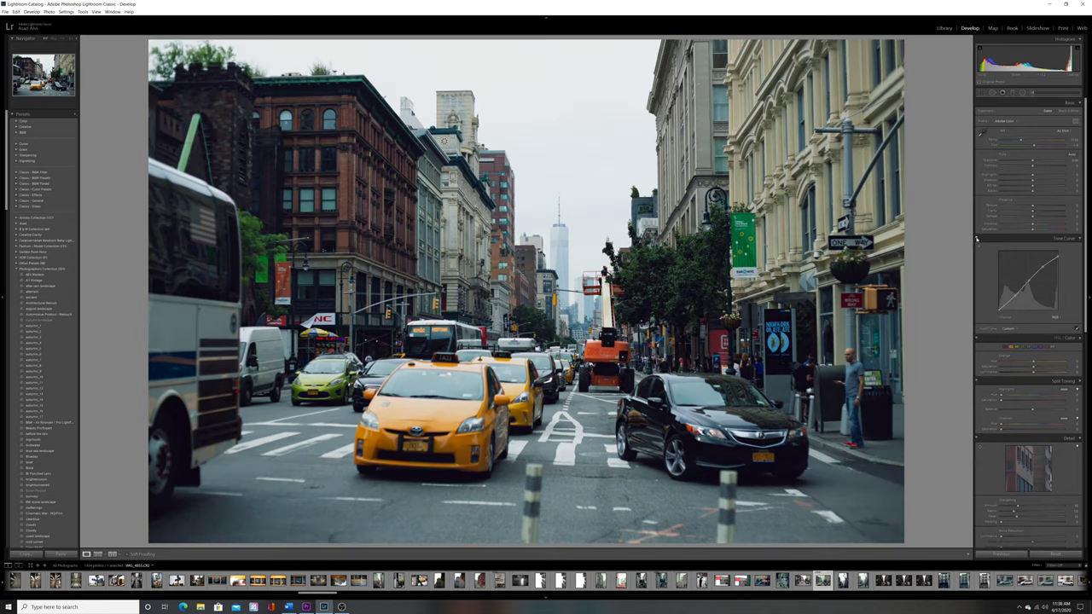
Paste the same copied develop settings onto the photo of the building with the fire escape
{"action": "right_click", "coordinate": [543, 323]}
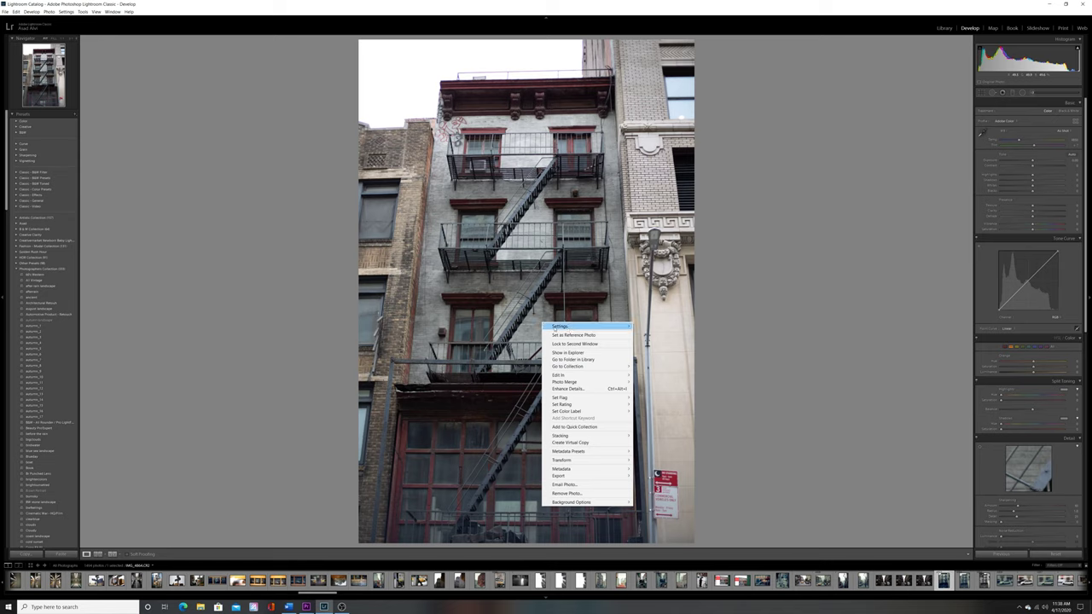
{"action": "mouse_move", "coordinate": [589, 325]}
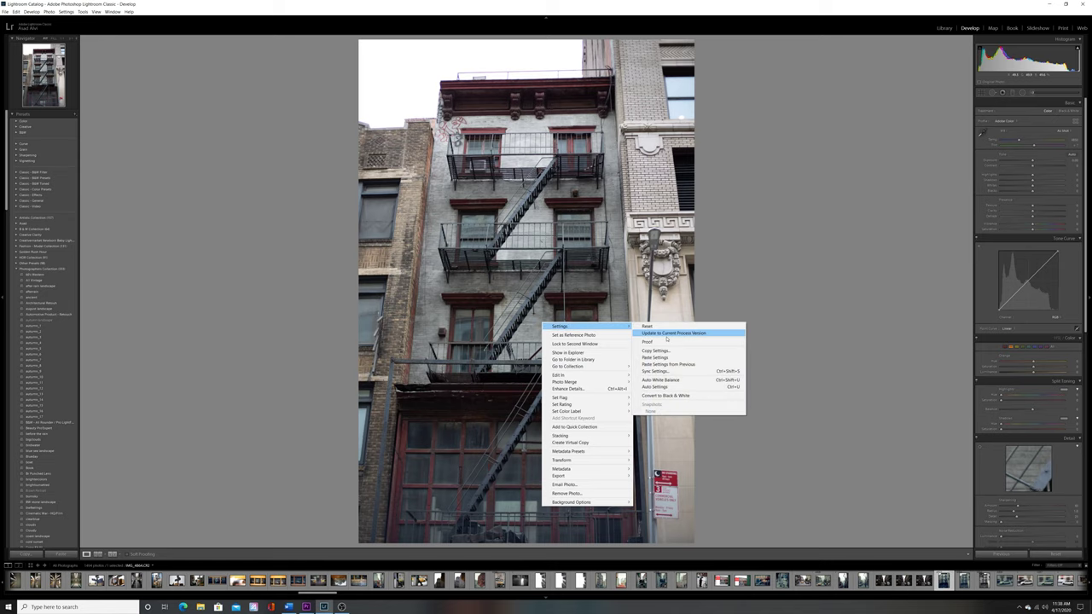
{"action": "left_click", "coordinate": [659, 357]}
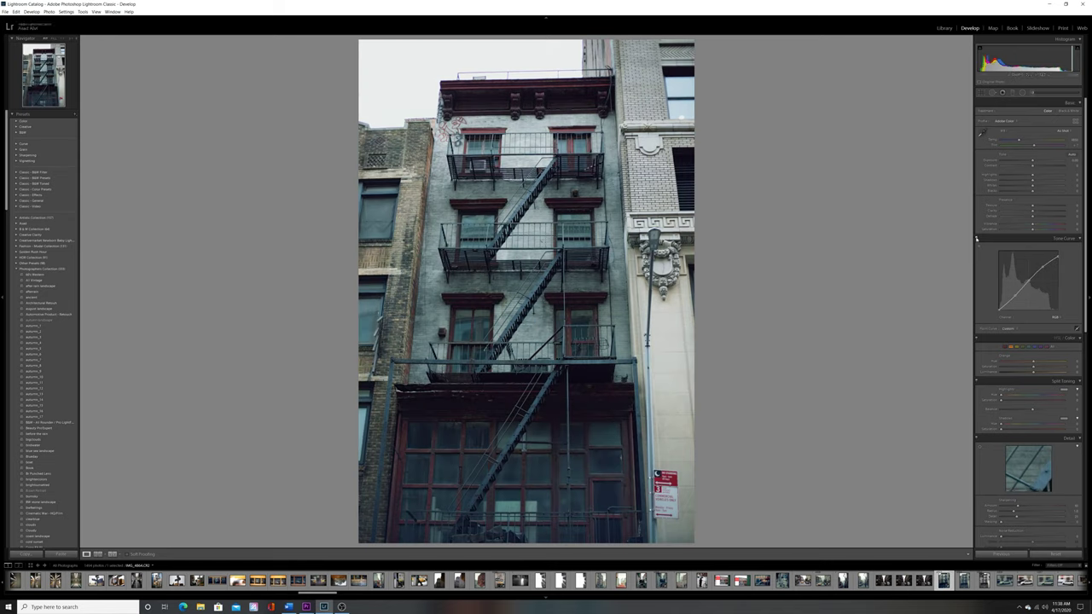
Turn the tone curve adjustments off and on repeatedly to compare the fire escape building photo before and after
{"action": "left_click", "coordinate": [978, 239]}
{"action": "left_click", "coordinate": [978, 239]}
{"action": "left_click", "coordinate": [978, 239]}
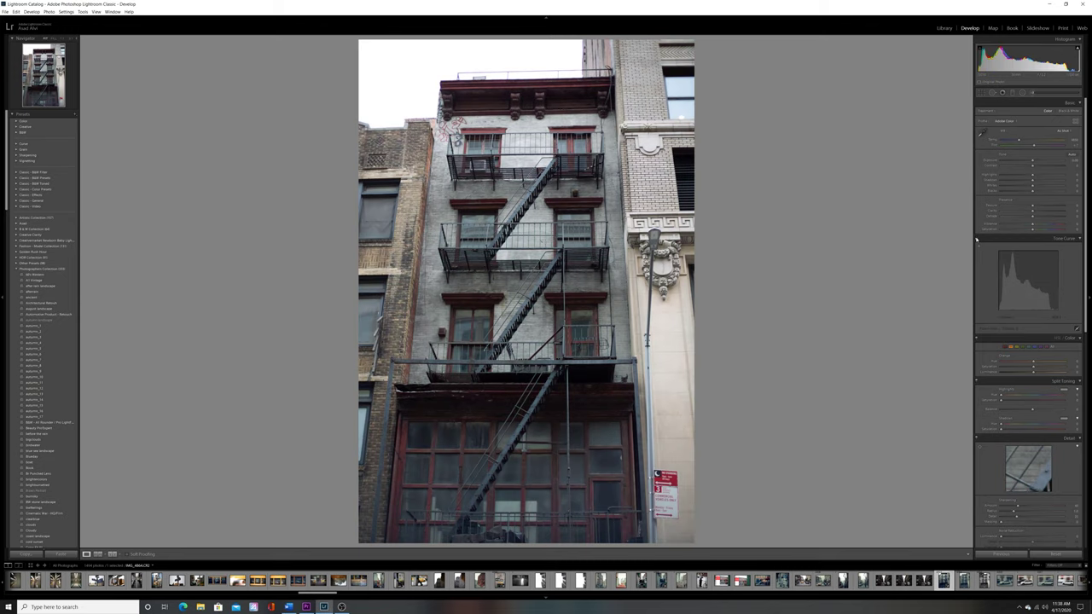
{"action": "left_click", "coordinate": [978, 239]}
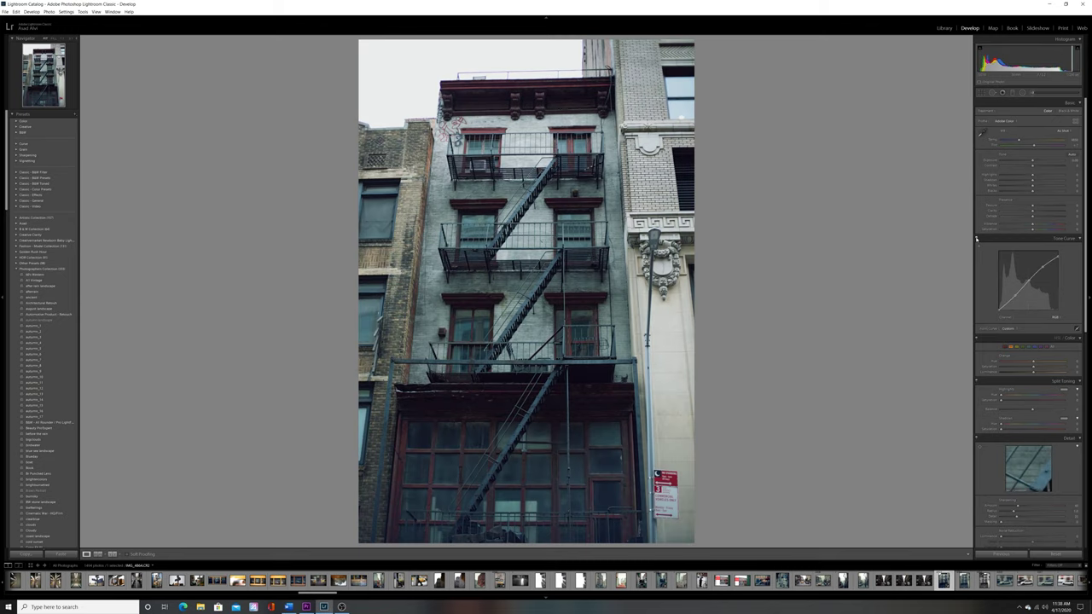
{"action": "left_click", "coordinate": [977, 239]}
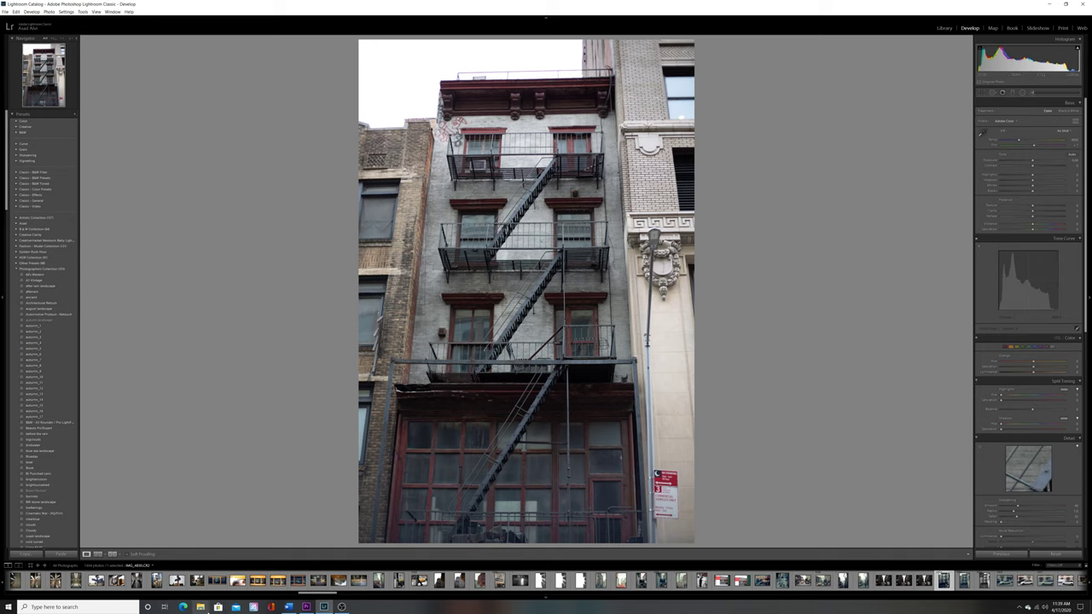